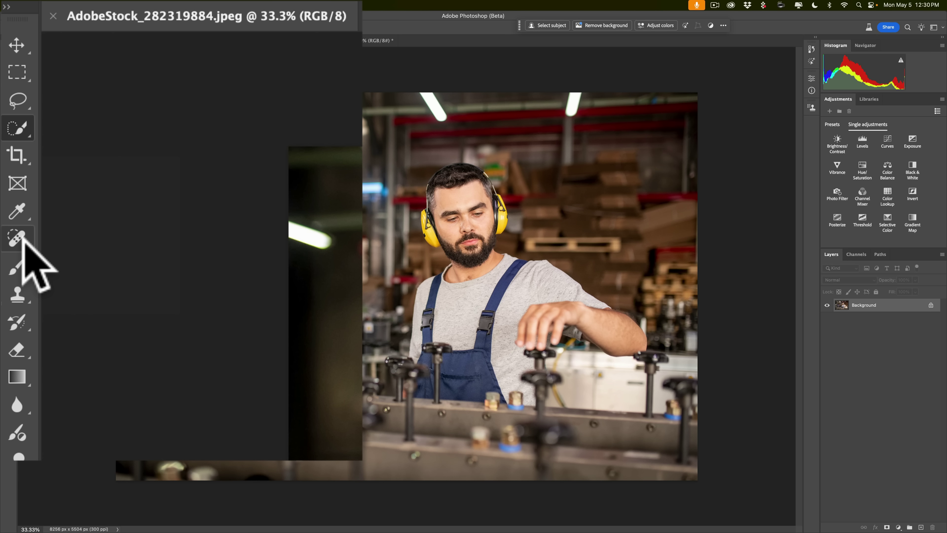
# Choose the Remove Tool and the Object Selection Tool within their tool groups, finishing with the Move Tool active.
pyautogui.rightClick(19, 240)
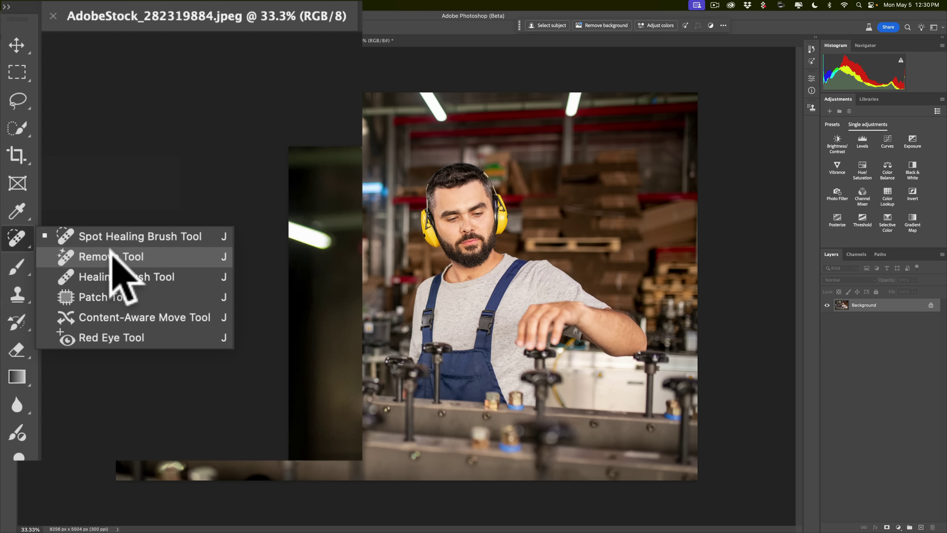
pyautogui.click(111, 256)
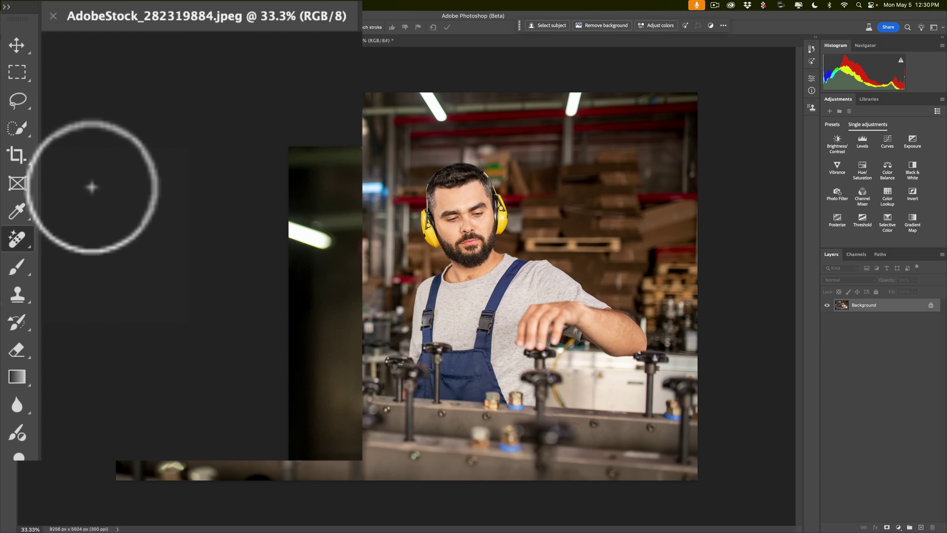
pyautogui.click(28, 129)
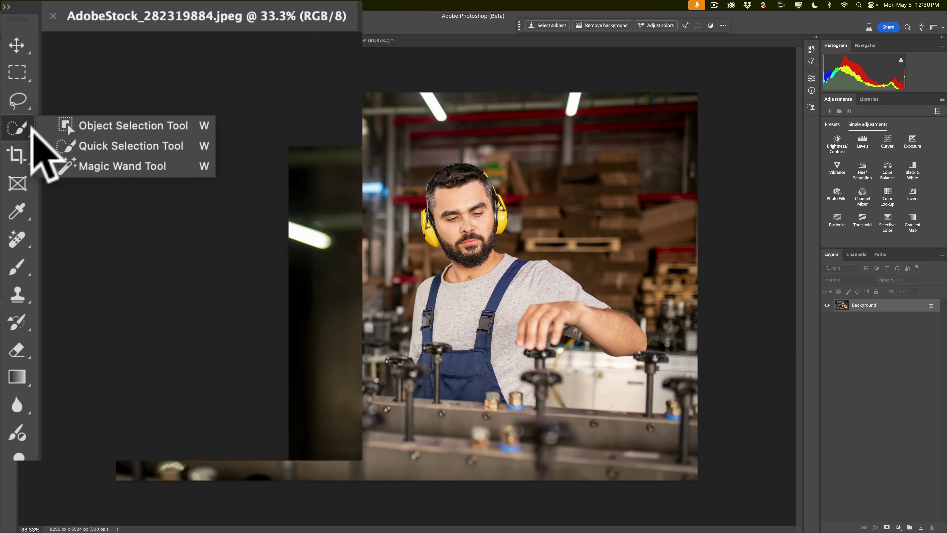
pyautogui.click(100, 125)
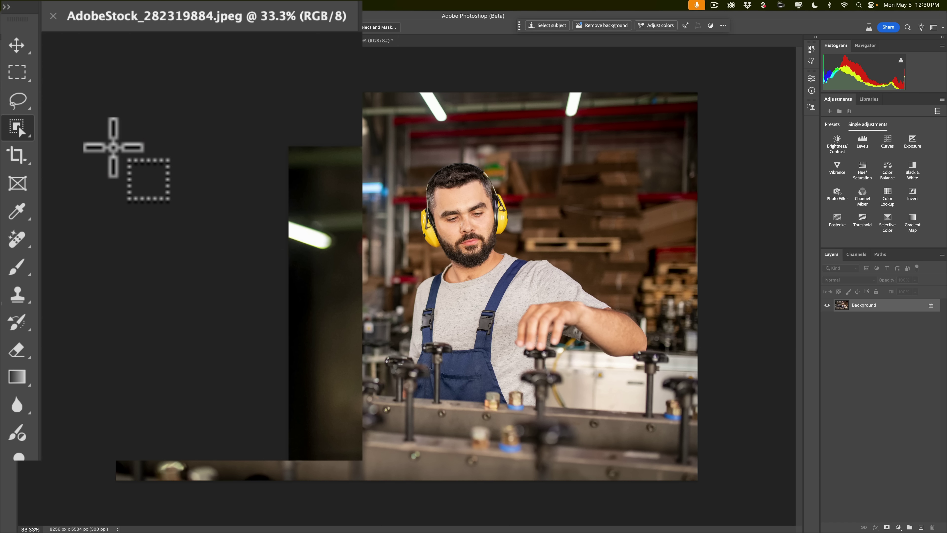
pyautogui.click(15, 46)
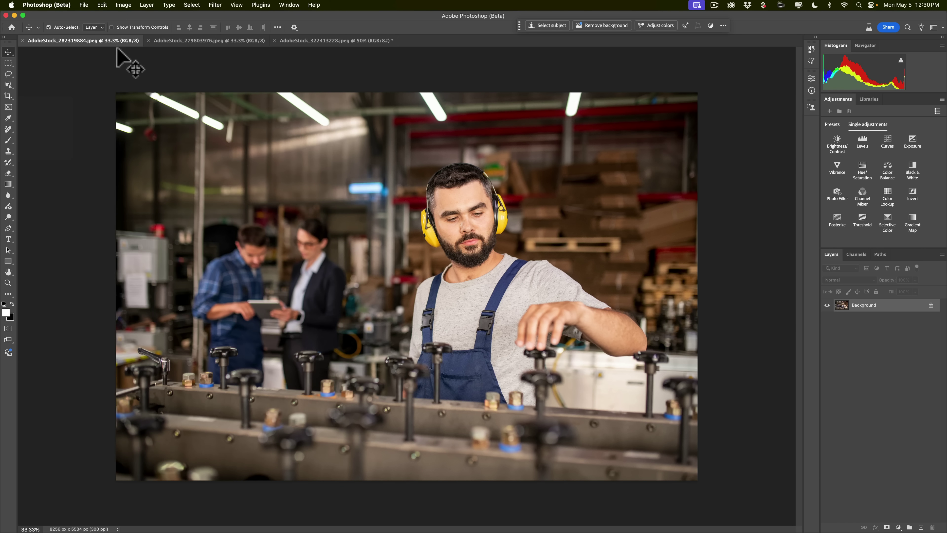
# Restore the toolbar's default tool set through Customize Toolbar.
pyautogui.click(101, 5)
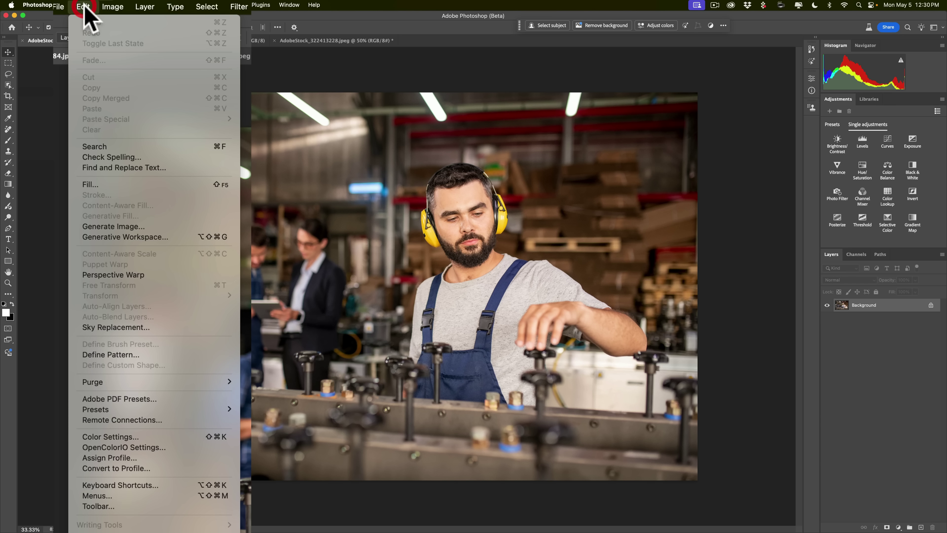
pyautogui.click(116, 506)
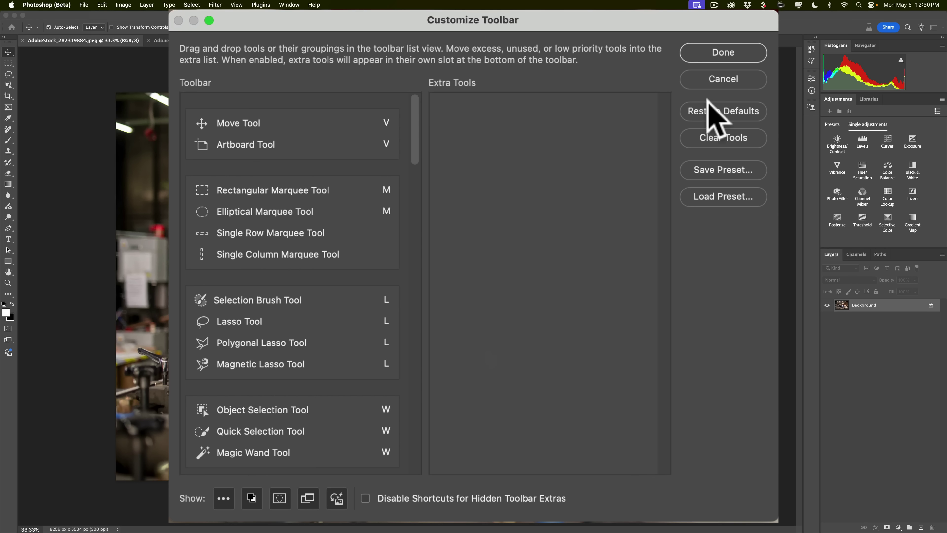
pyautogui.click(709, 104)
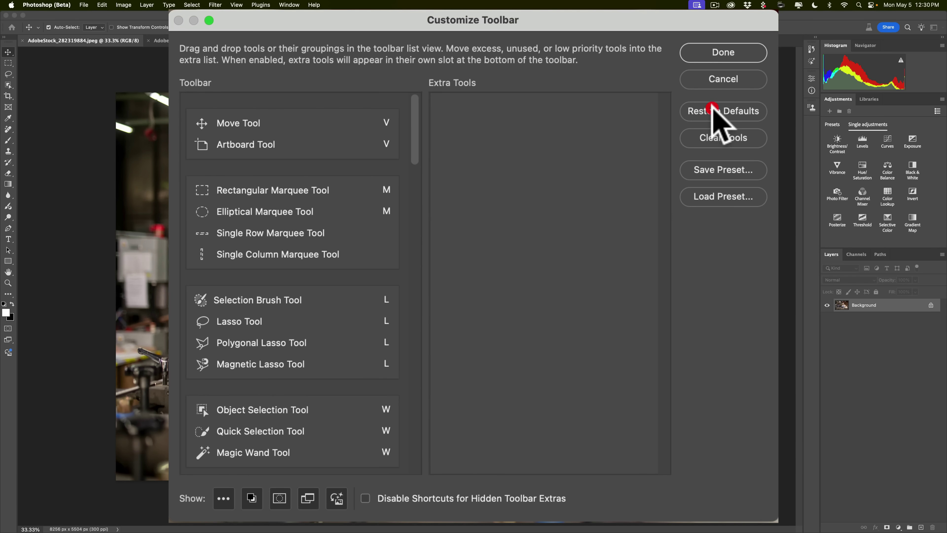
pyautogui.click(714, 53)
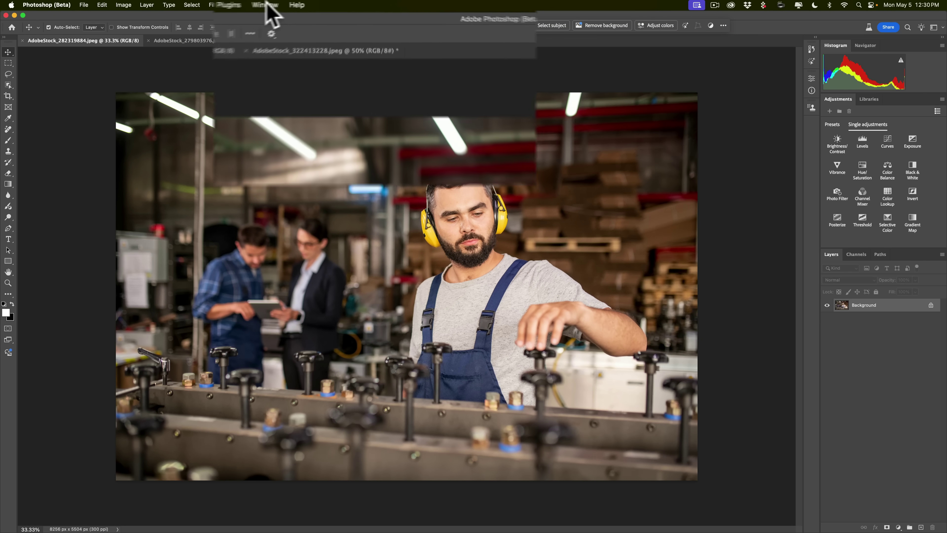
# Choose the Photography workspace.
pyautogui.click(289, 5)
pyautogui.moveTo(224, 45)
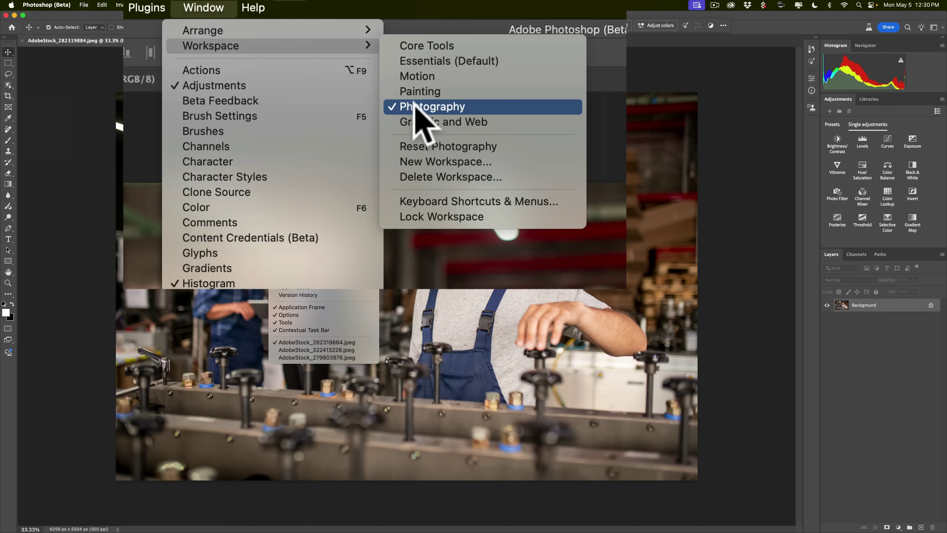
pyautogui.click(493, 29)
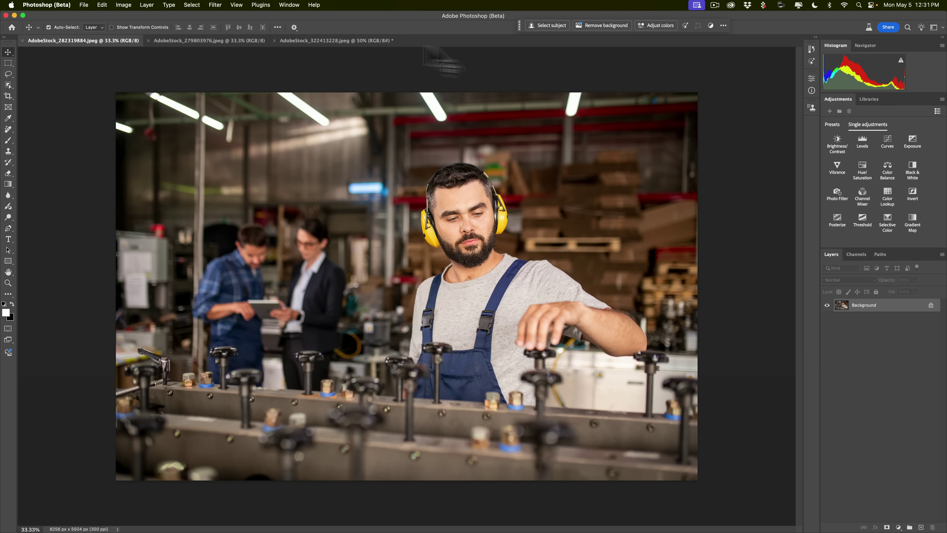
# Check that the Contextual Task Bar is enabled, then shift it slightly and look through its additional options.
pyautogui.click(289, 4)
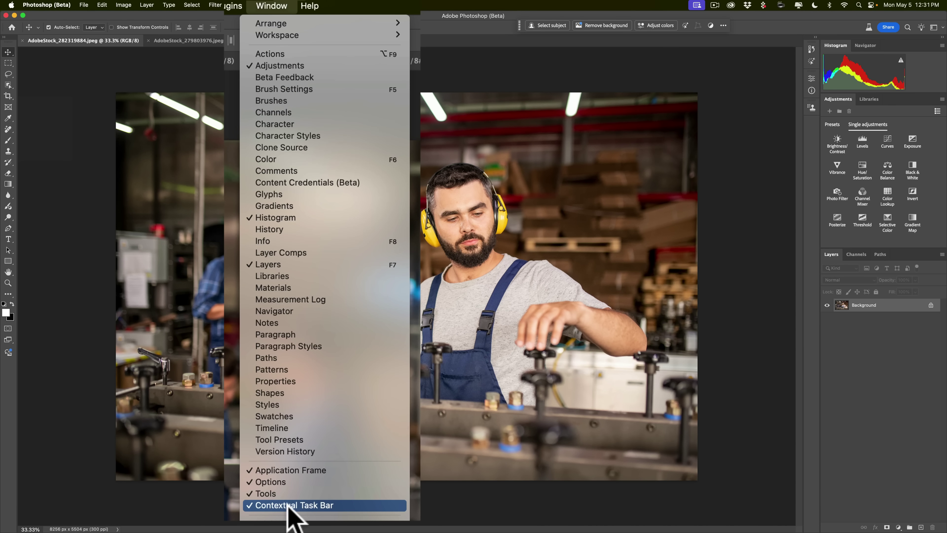
pyautogui.click(450, 85)
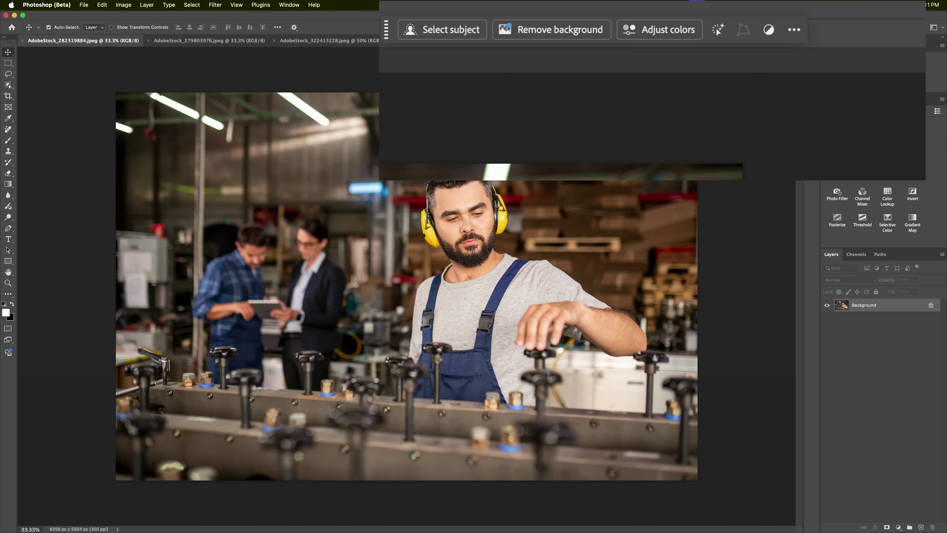
pyautogui.click(386, 33)
pyautogui.moveTo(386, 33)
pyautogui.mouseDown()
pyautogui.moveTo(382, 41)
pyautogui.moveTo(429, 51)
pyautogui.moveTo(400, 37)
pyautogui.mouseUp()
pyautogui.click(807, 31)
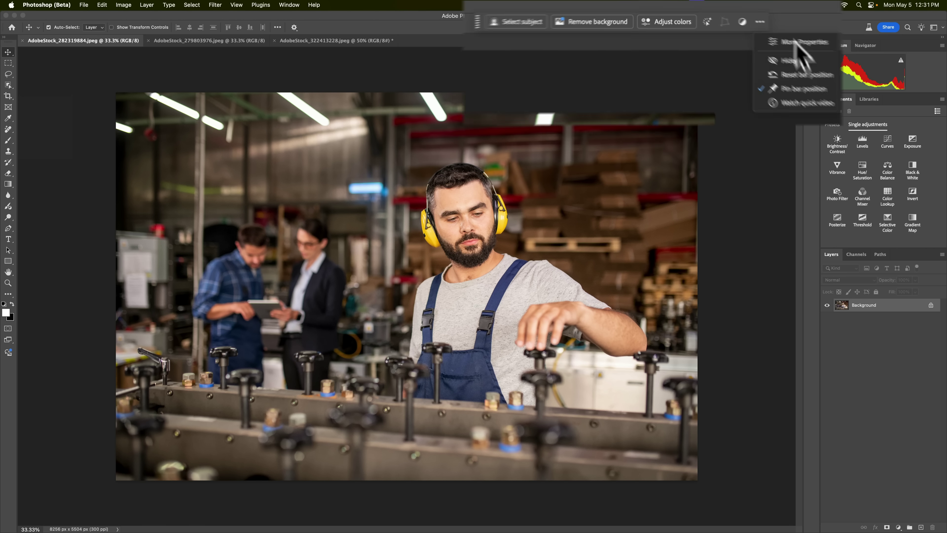
pyautogui.click(754, 27)
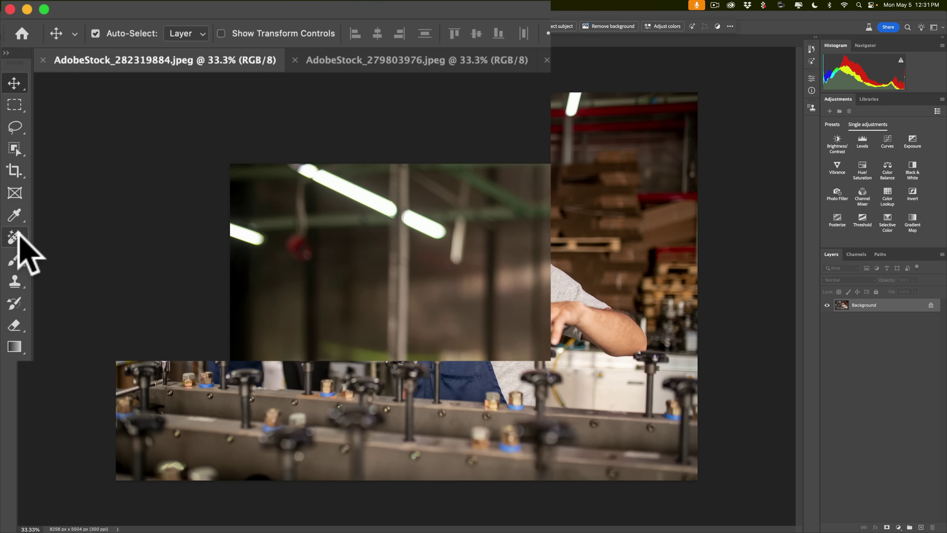
# Find people as distractions with the Remove Tool and remove the two background figures from AdobeStock_282319884.jpeg.
pyautogui.click(15, 237)
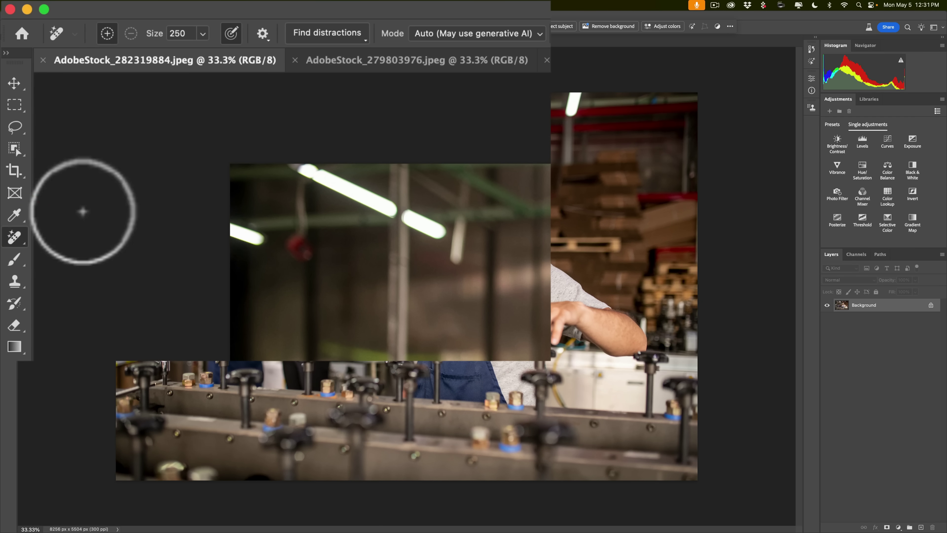
pyautogui.click(358, 36)
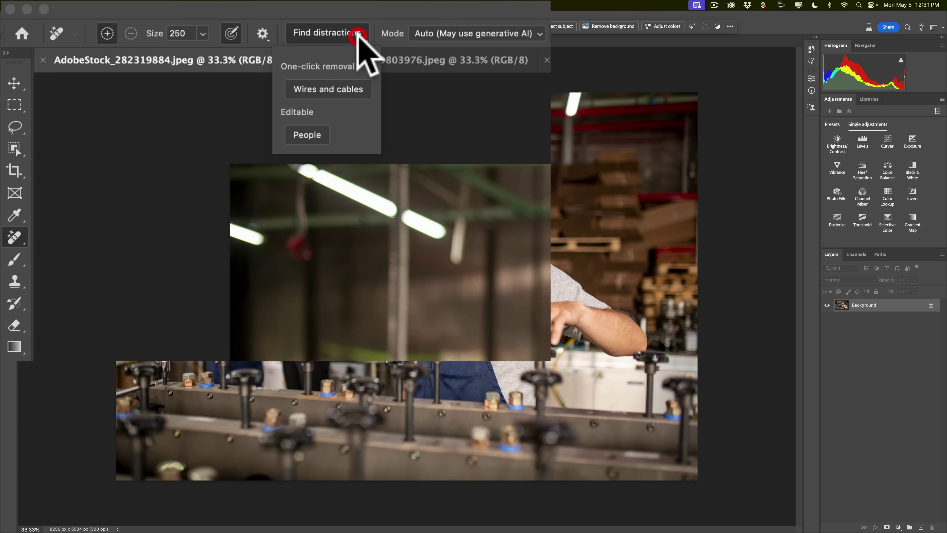
pyautogui.click(313, 134)
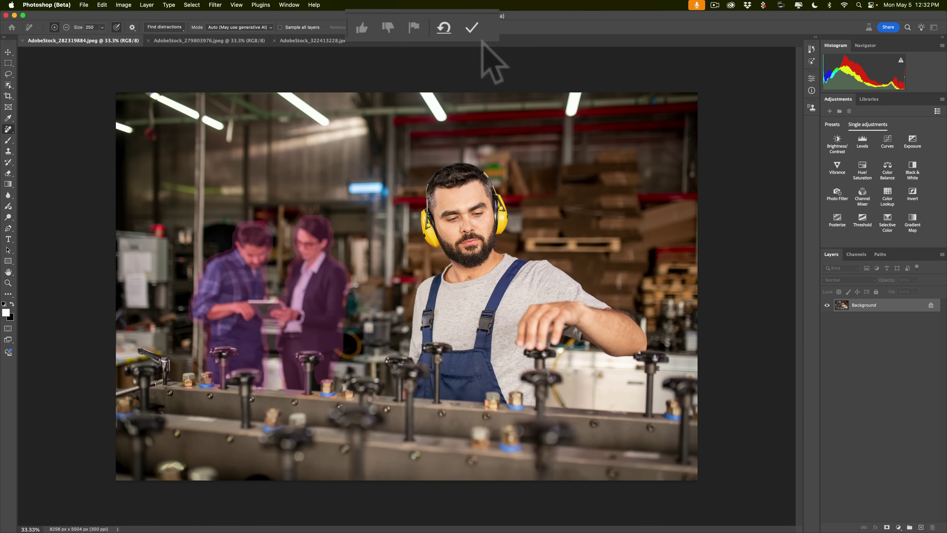
pyautogui.click(472, 28)
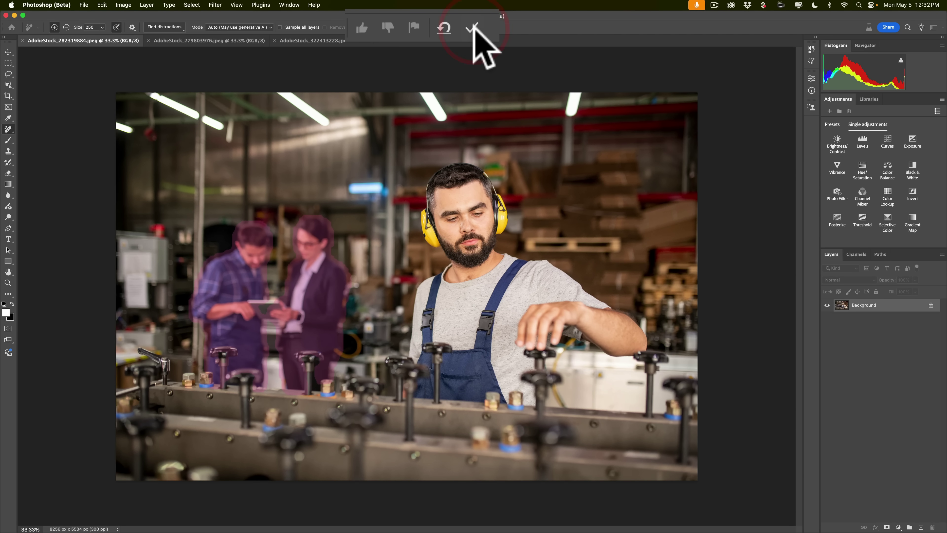
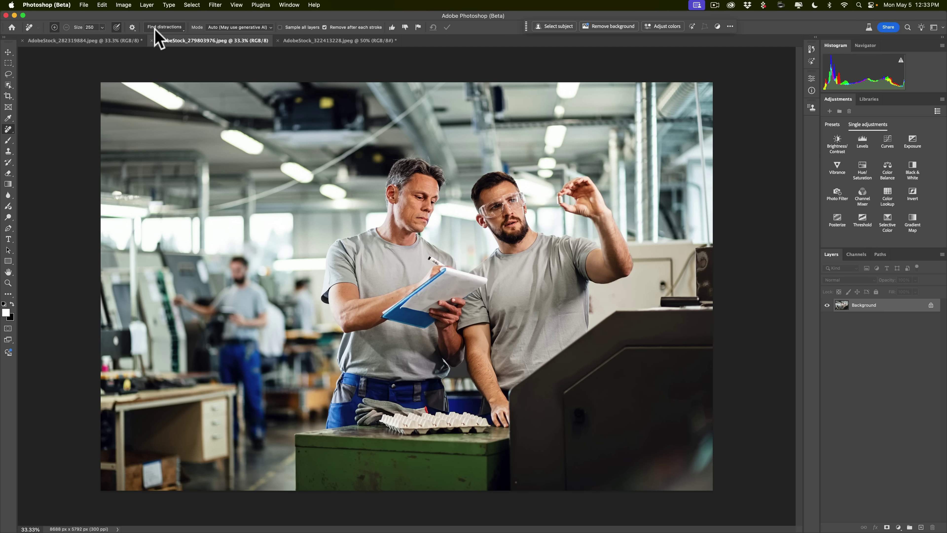
# Find people as distractions in AdobeStock_279803976.jpeg and adjust the Remove Tool's brush, ending at size 250.
pyautogui.click(158, 27)
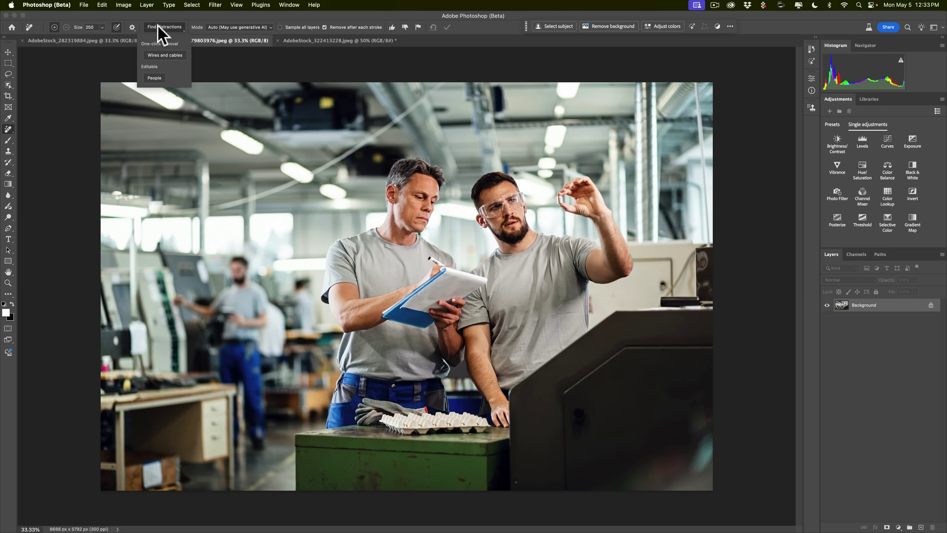
pyautogui.click(156, 78)
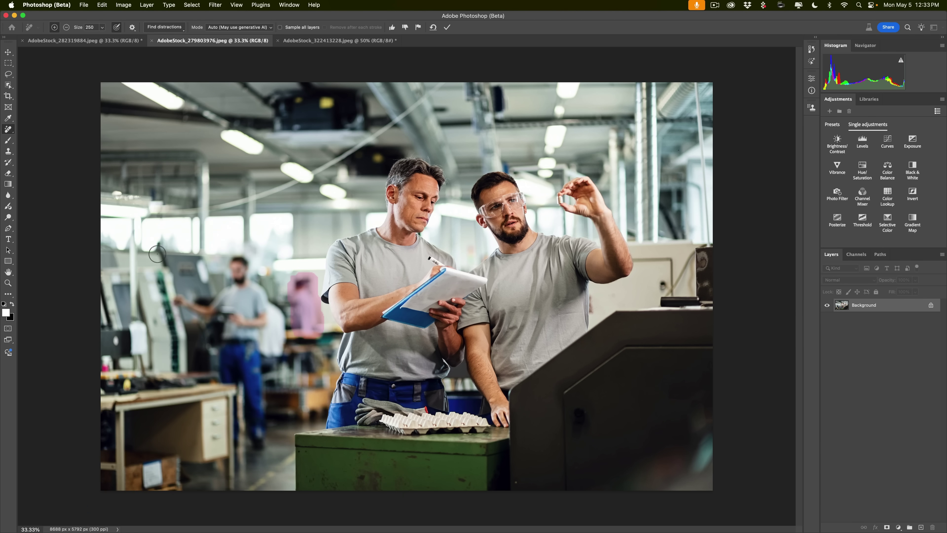
pyautogui.press(']')
pyautogui.press(']')
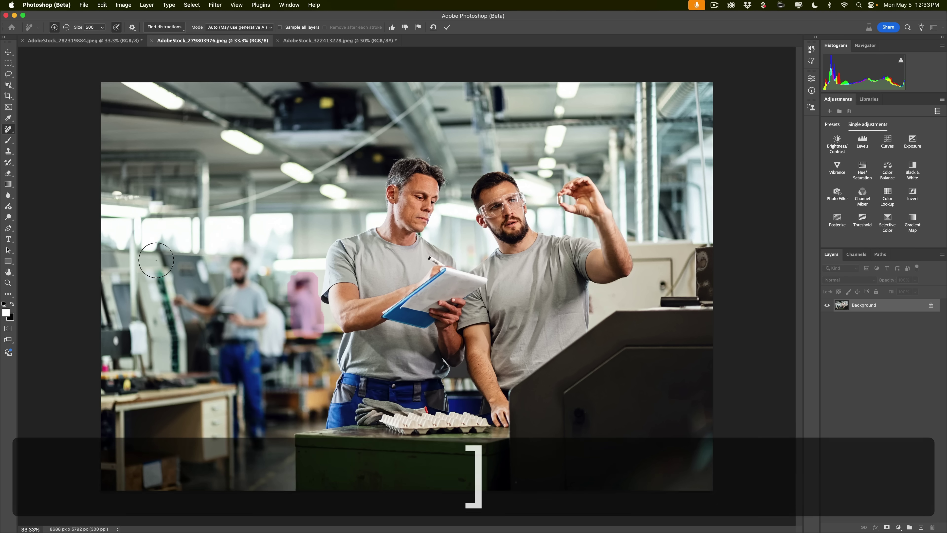
pyautogui.press(']')
pyautogui.press('[')
pyautogui.press('[')
pyautogui.press('[')
pyautogui.press('[')
pyautogui.press('[')
pyautogui.press('[')
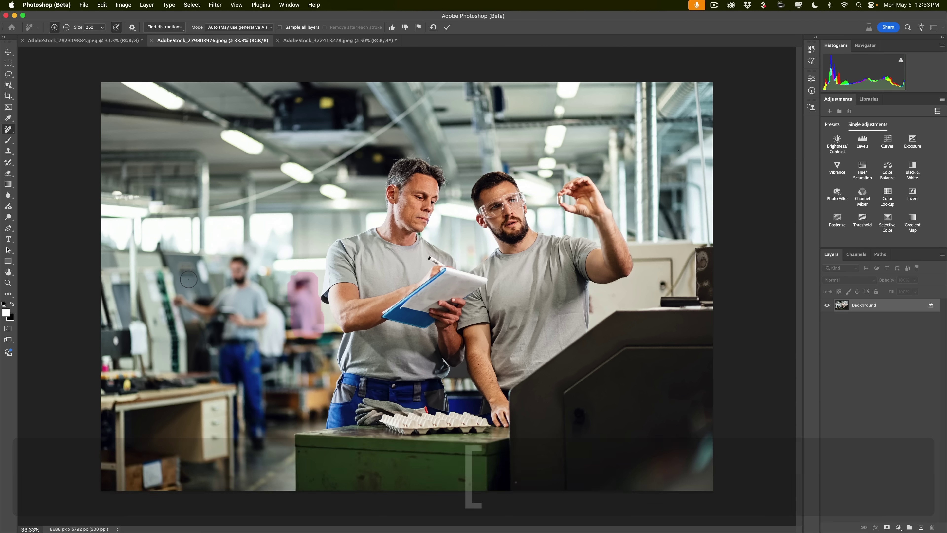
pyautogui.press('[')
pyautogui.press(']')
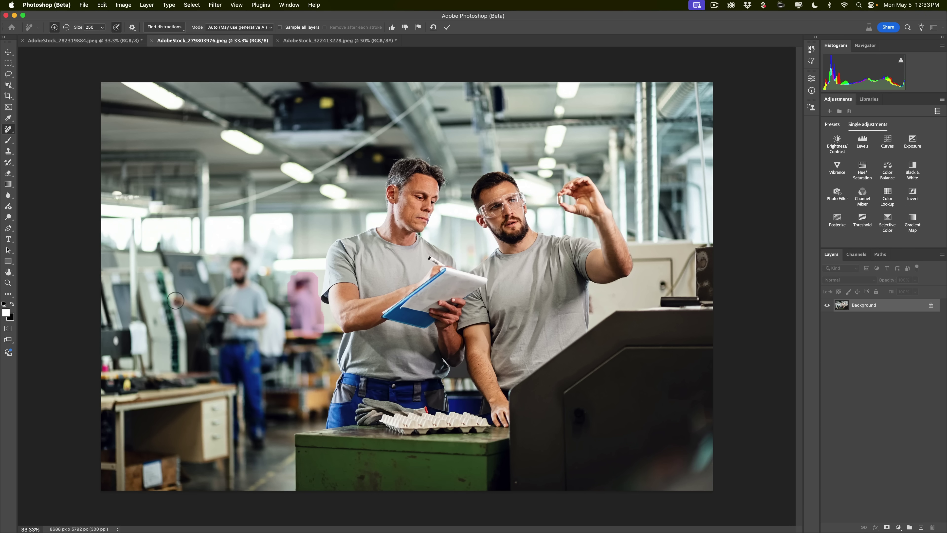
# Paint over the undetected background worker in blue trousers and remove all the marked people.
pyautogui.moveTo(176, 300); pyautogui.dragTo(191, 309)
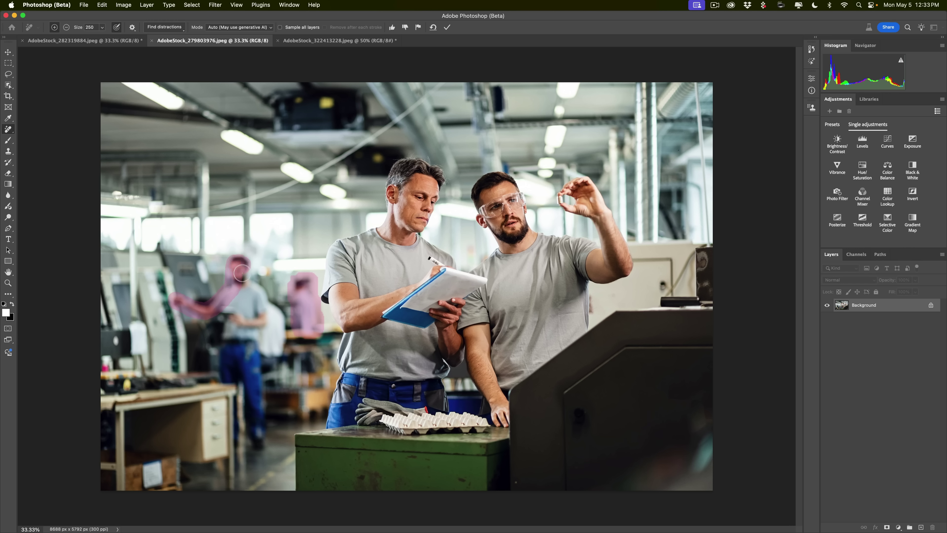
pyautogui.moveTo(260, 292); pyautogui.dragTo(273, 310)
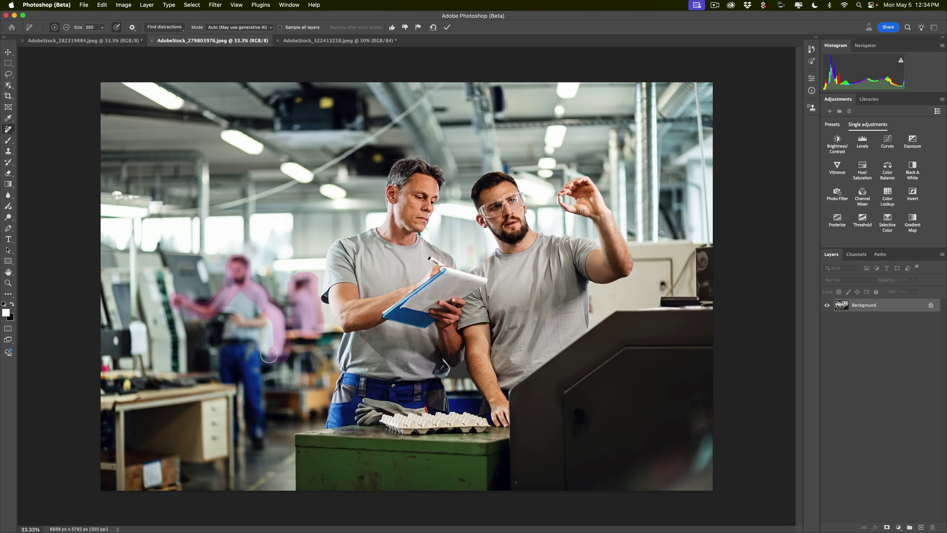
pyautogui.moveTo(260, 359)
pyautogui.mouseDown()
pyautogui.moveTo(261, 442)
pyautogui.moveTo(246, 381)
pyautogui.moveTo(240, 434)
pyautogui.mouseUp()
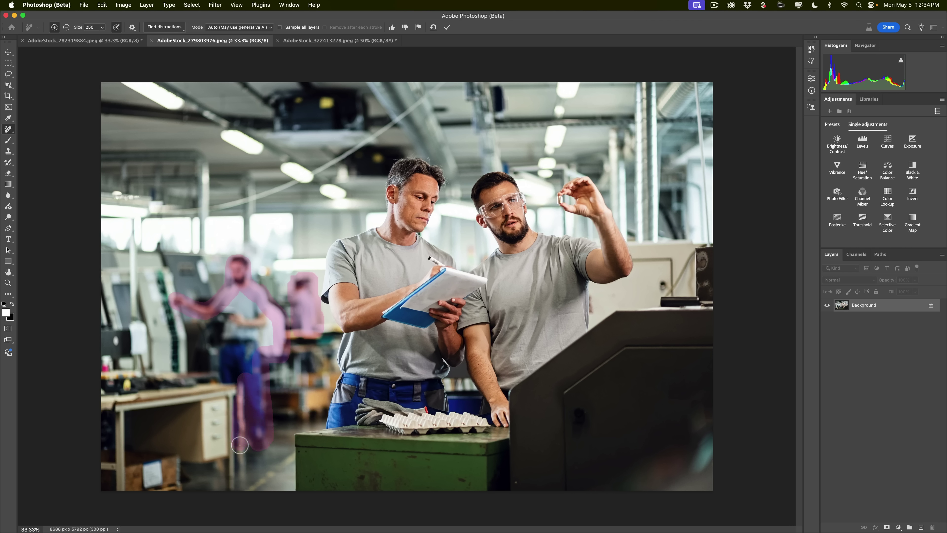
pyautogui.moveTo(242, 396)
pyautogui.mouseDown()
pyautogui.moveTo(204, 344)
pyautogui.moveTo(204, 316)
pyautogui.moveTo(177, 305)
pyautogui.moveTo(213, 311)
pyautogui.moveTo(244, 297)
pyautogui.moveTo(270, 330)
pyautogui.moveTo(243, 366)
pyautogui.moveTo(232, 304)
pyautogui.moveTo(222, 347)
pyautogui.moveTo(220, 317)
pyautogui.moveTo(219, 358)
pyautogui.moveTo(237, 360)
pyautogui.moveTo(239, 372)
pyautogui.moveTo(241, 268)
pyautogui.moveTo(245, 295)
pyautogui.mouseUp()
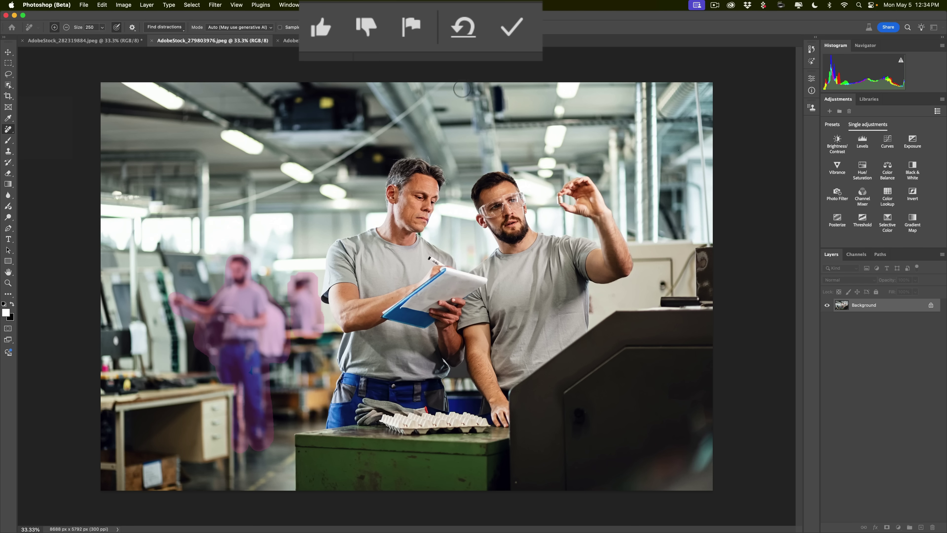
pyautogui.click(447, 27)
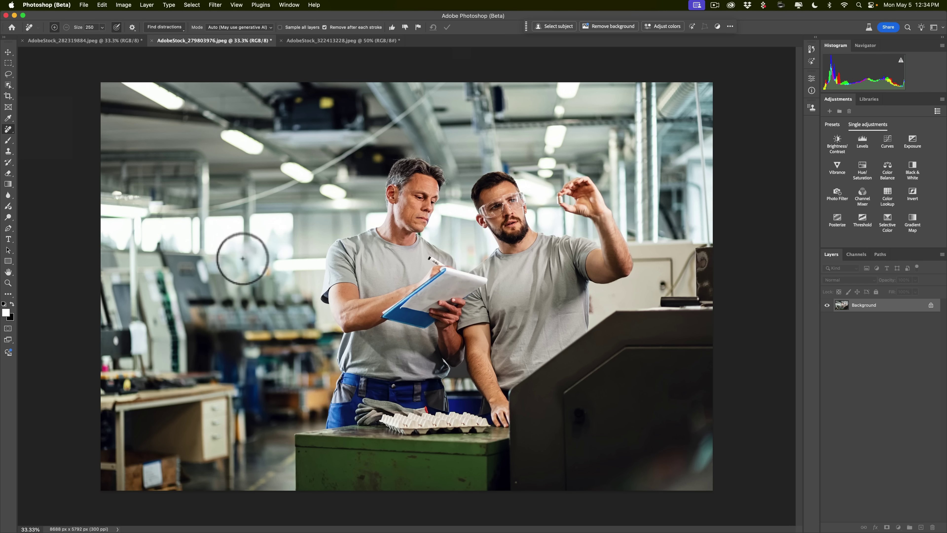
# Undo the removal of the background people.
pyautogui.press('super')
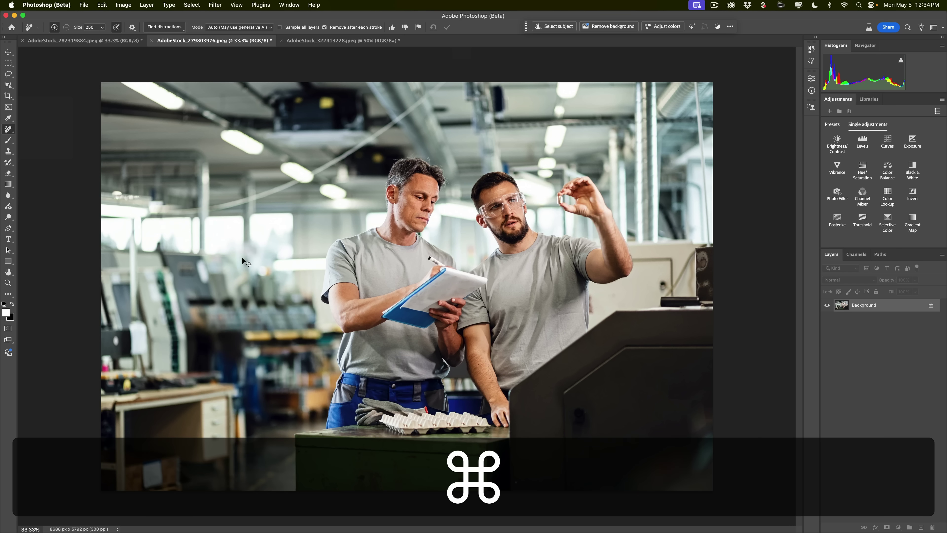
pyautogui.press('super+z')
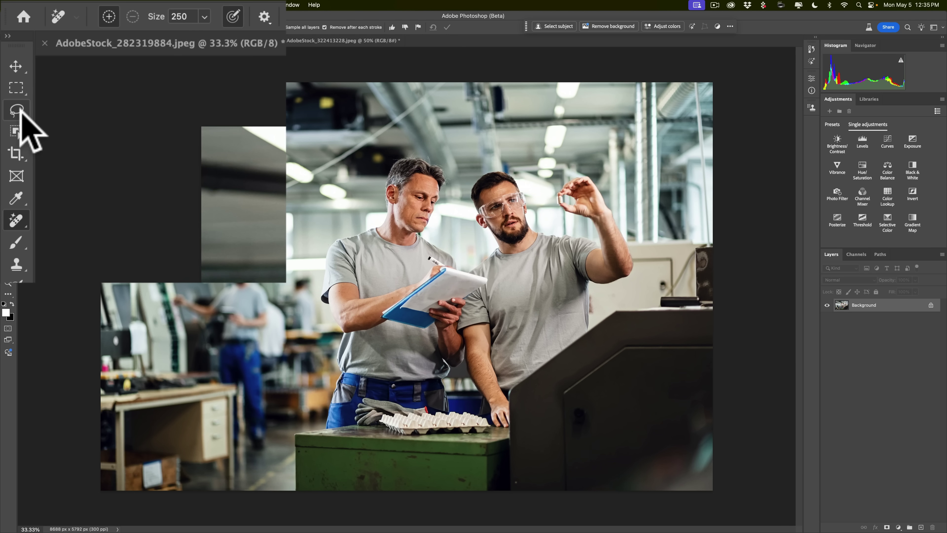
# Draw a Lasso selection loosely around the whole background worker in blue trousers, including his outstretched arm and feet.
pyautogui.click(8, 73)
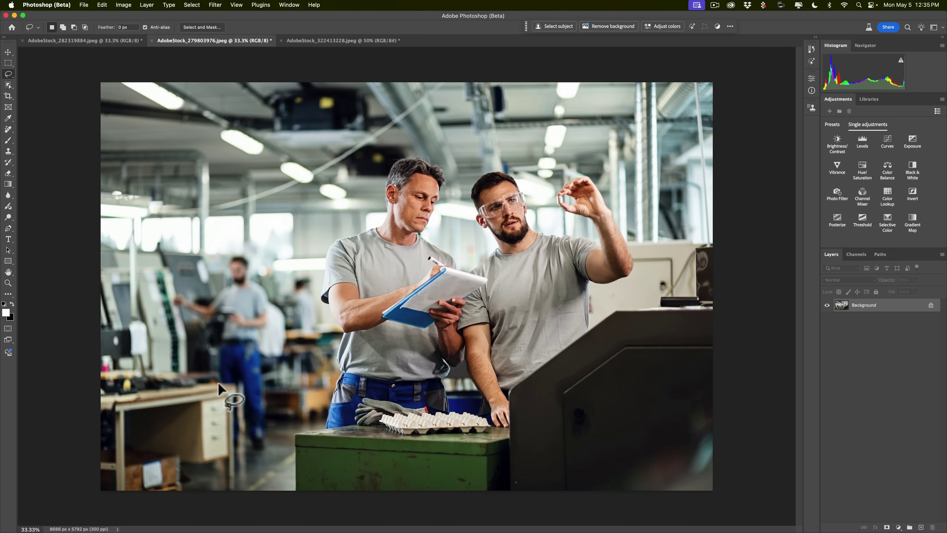
pyautogui.moveTo(207, 353)
pyautogui.mouseDown()
pyautogui.moveTo(177, 322)
pyautogui.moveTo(172, 285)
pyautogui.moveTo(210, 287)
pyautogui.moveTo(233, 250)
pyautogui.moveTo(266, 272)
pyautogui.mouseUp()
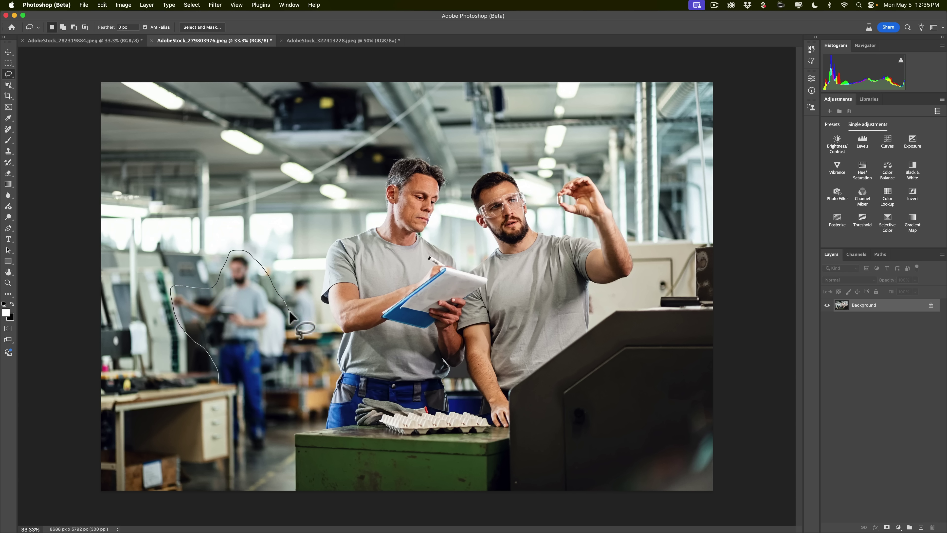
pyautogui.moveTo(290, 313)
pyautogui.mouseDown()
pyautogui.moveTo(286, 366)
pyautogui.moveTo(273, 378)
pyautogui.moveTo(266, 455)
pyautogui.moveTo(248, 453)
pyautogui.moveTo(245, 442)
pyautogui.moveTo(233, 450)
pyautogui.moveTo(219, 382)
pyautogui.mouseUp()
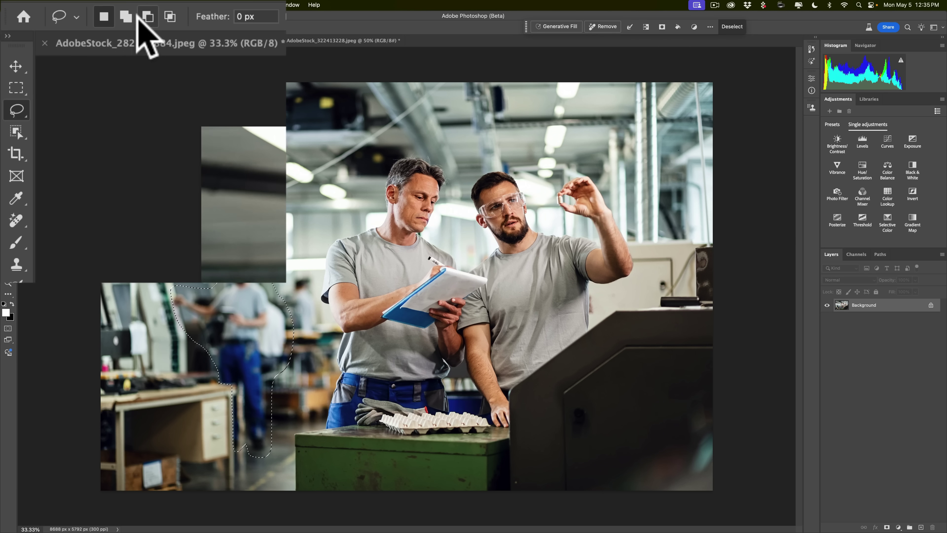
# Add the smaller, distant worker behind the man in blue trousers to the existing Lasso selection.
pyautogui.click(124, 11)
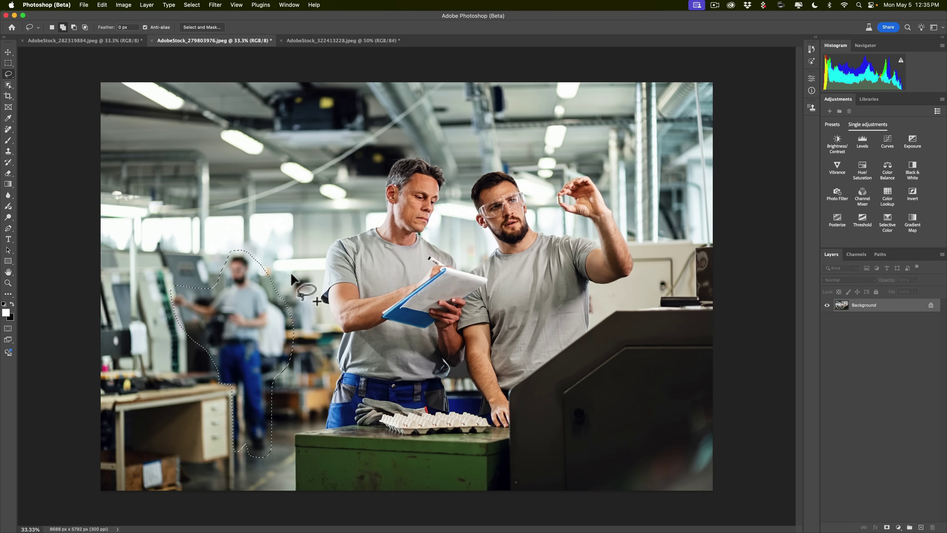
pyautogui.moveTo(296, 272)
pyautogui.mouseDown()
pyautogui.moveTo(277, 296)
pyautogui.moveTo(290, 333)
pyautogui.moveTo(326, 341)
pyautogui.moveTo(323, 278)
pyautogui.moveTo(298, 270)
pyautogui.moveTo(279, 293)
pyautogui.mouseUp()
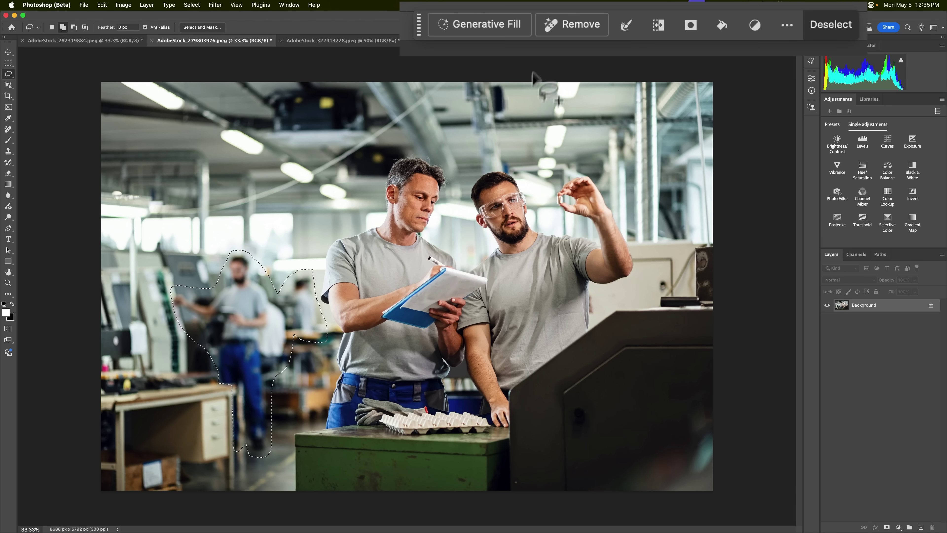
# Run Generative Fill with an empty prompt on the selected background workers and compare its variations, returning to the first.
pyautogui.click(463, 21)
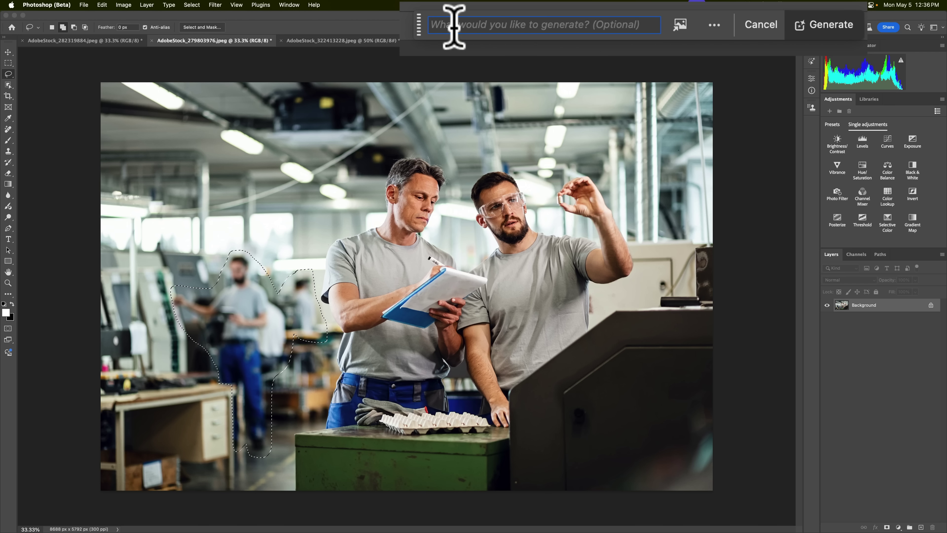
pyautogui.click(838, 25)
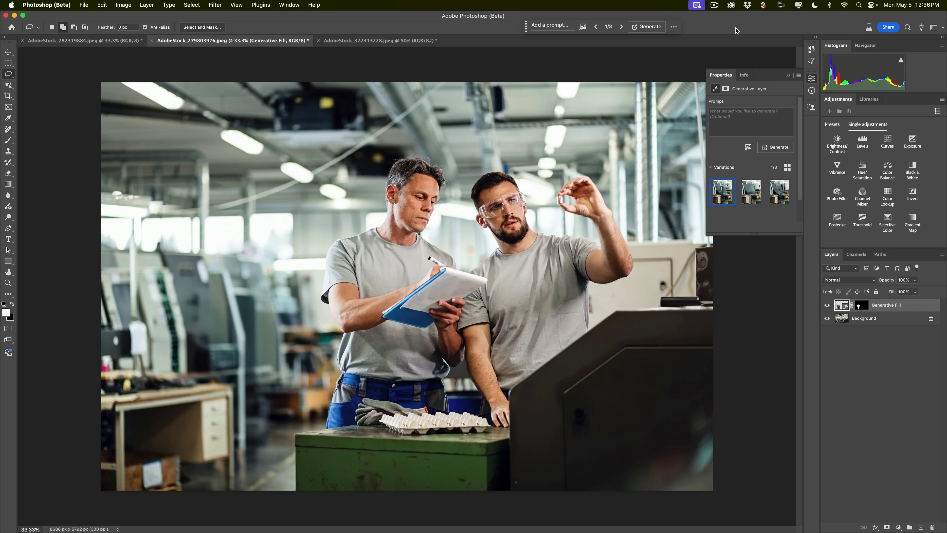
pyautogui.click(747, 196)
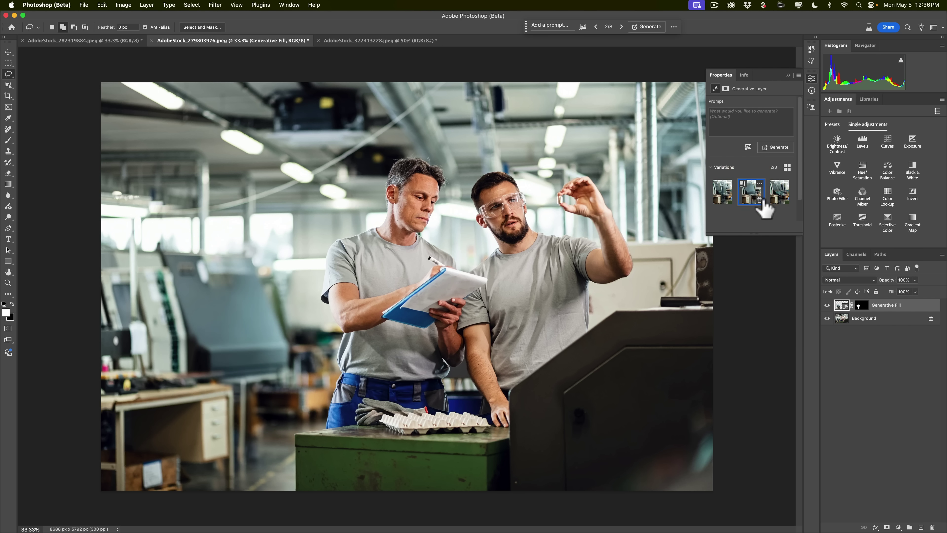
pyautogui.click(776, 197)
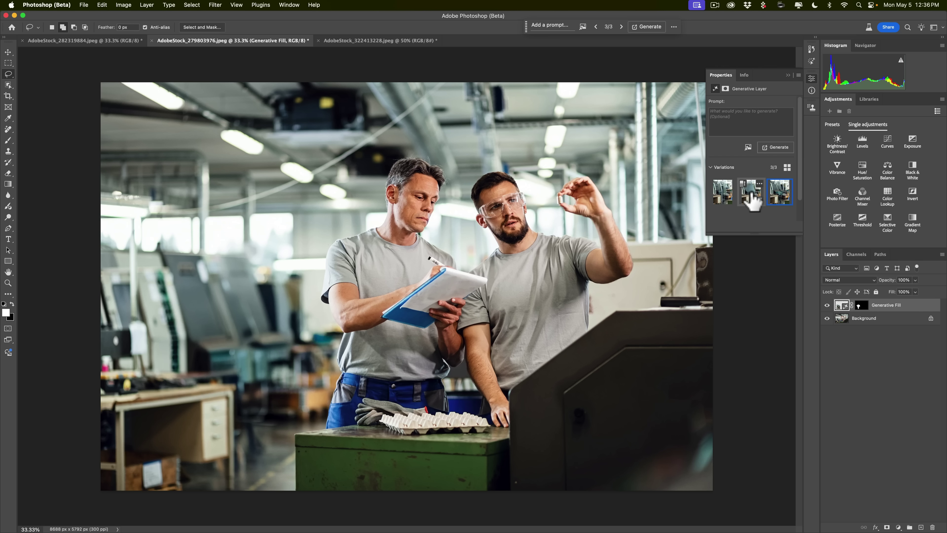
pyautogui.click(752, 201)
pyautogui.moveTo(724, 206)
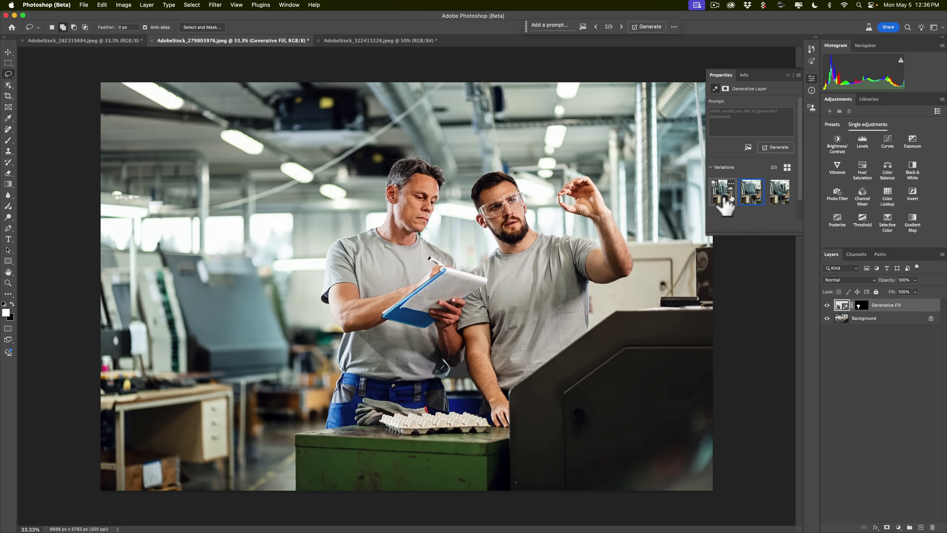
pyautogui.click(720, 204)
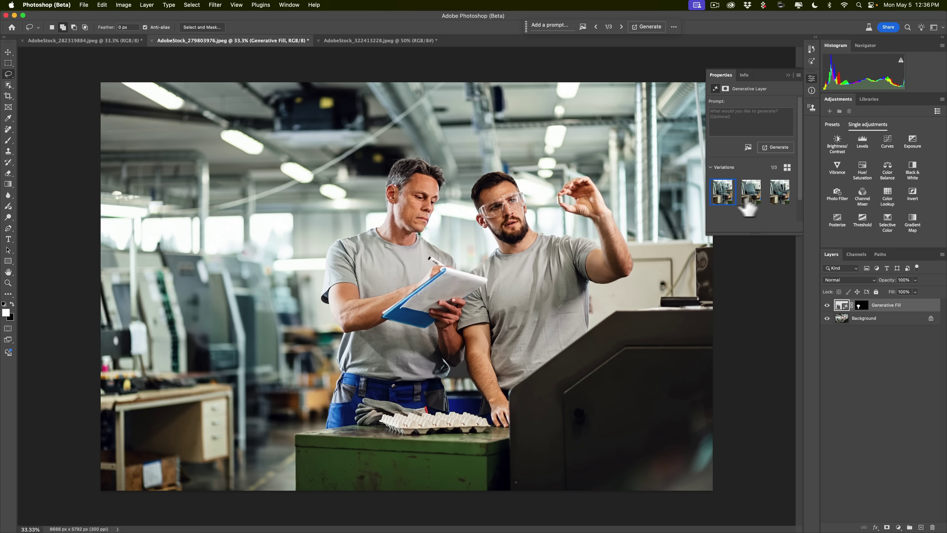
pyautogui.moveTo(770, 205)
# Revert the photo's history to the second Lasso state and remove the selected background workers with the Remove command.
pyautogui.click(811, 48)
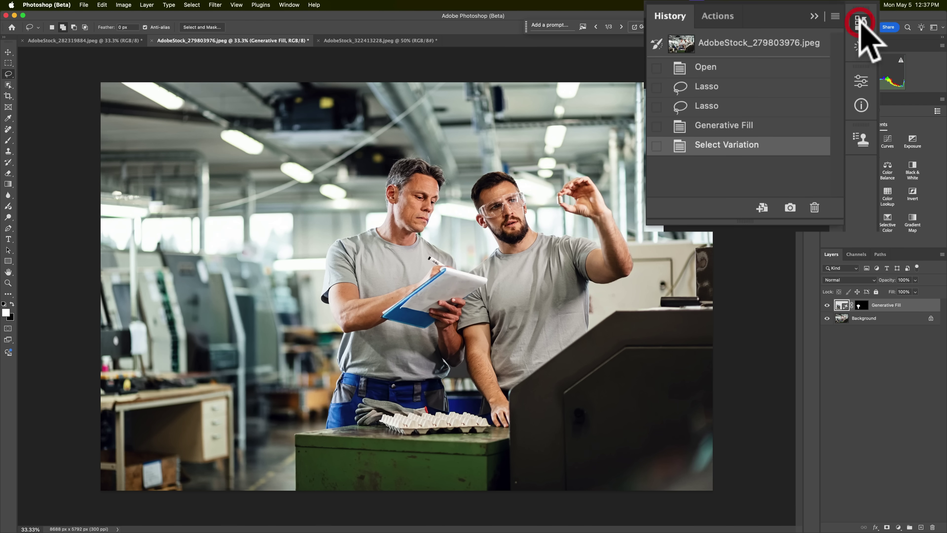
pyautogui.click(706, 106)
pyautogui.click(813, 17)
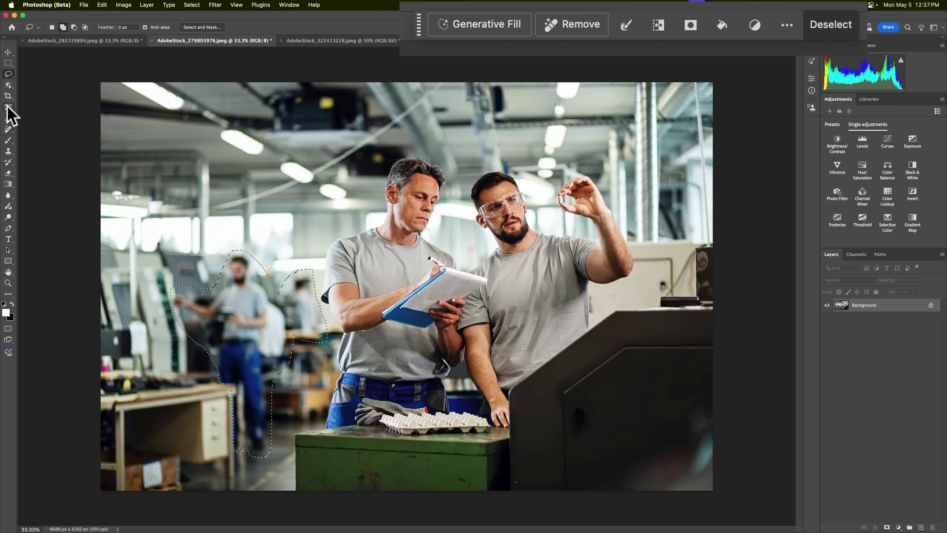
pyautogui.click(576, 23)
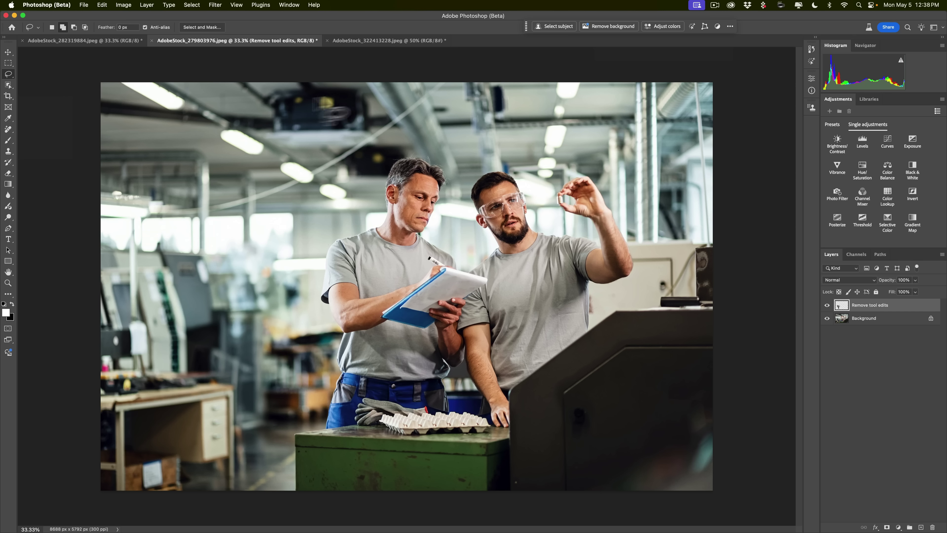
# Look at the Remove Tool's Find distractions options for wires and cables and for people.
pyautogui.click(6, 129)
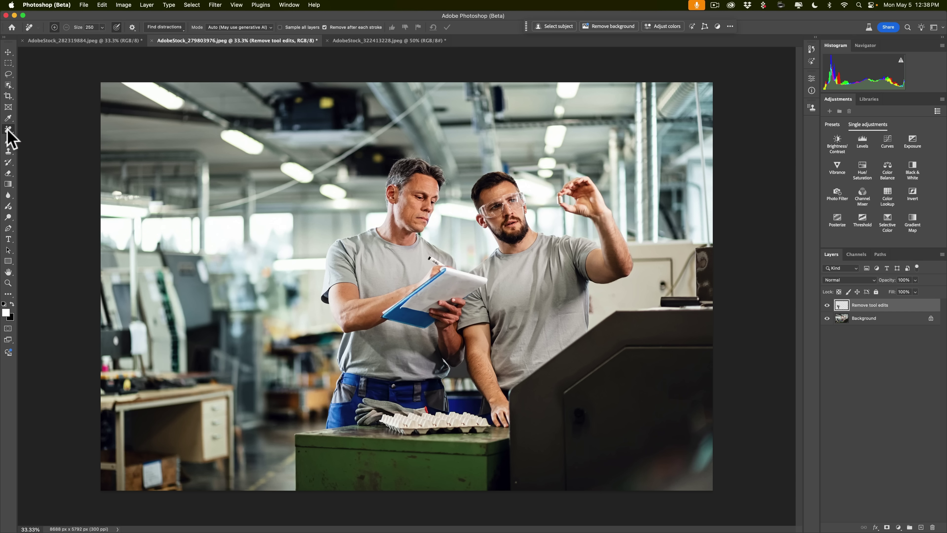
pyautogui.click(169, 26)
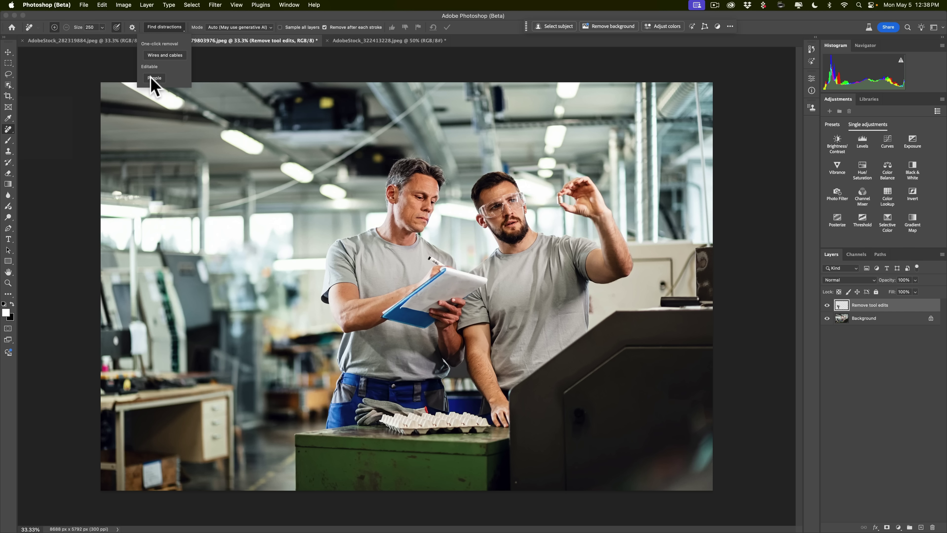
pyautogui.click(149, 20)
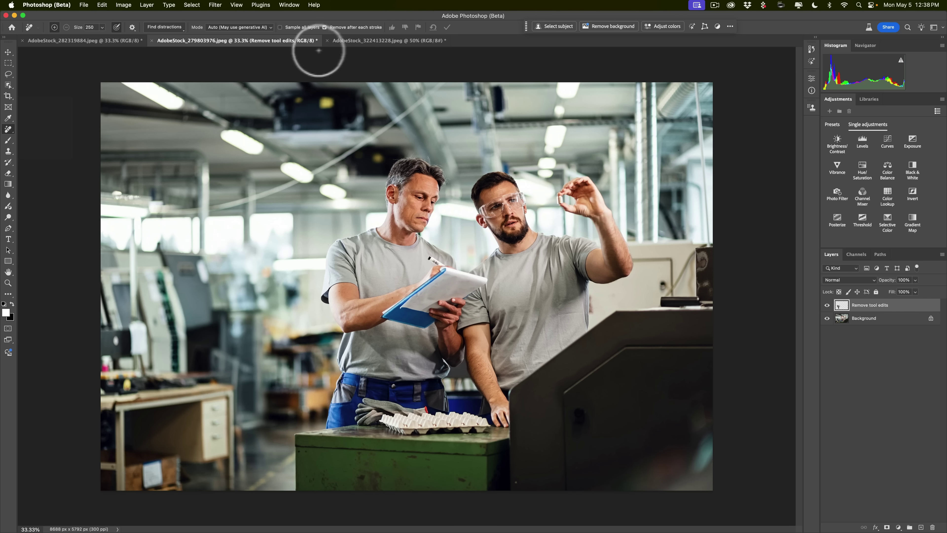
# Switch to the photo AdobeStock_322413228.jpeg.
pyautogui.click(354, 41)
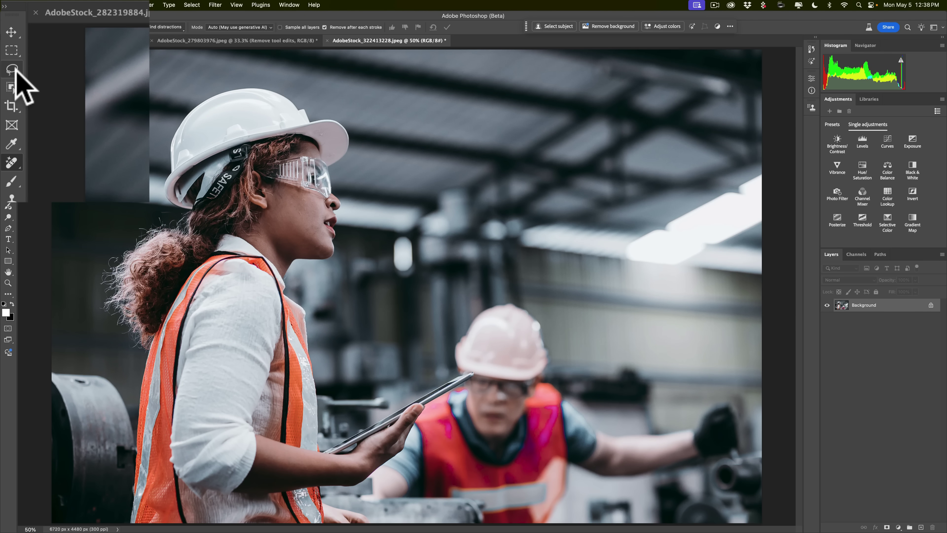
# Try a rectangular marquee selection around the foreground woman's head and helmet, and clear it.
pyautogui.click(12, 50)
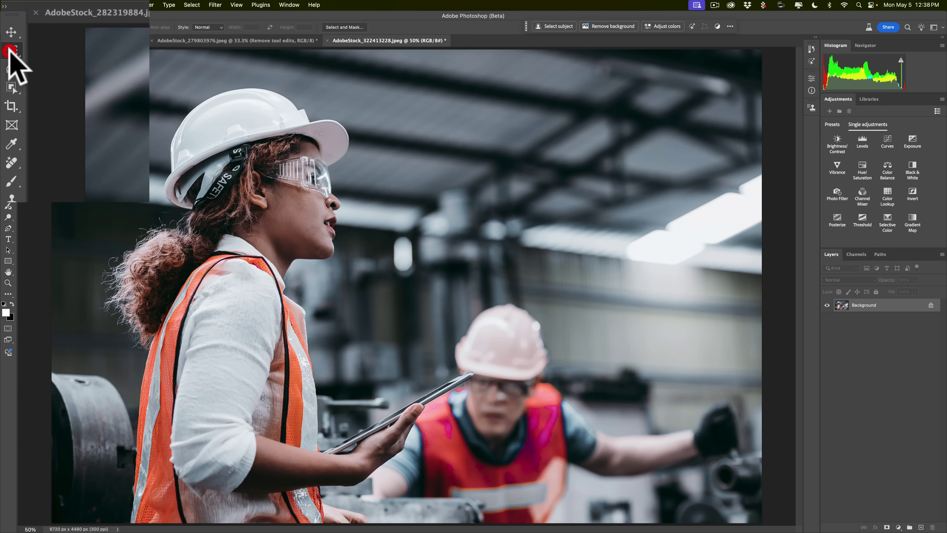
pyautogui.moveTo(219, 119); pyautogui.dragTo(261, 134)
pyautogui.moveTo(181, 103); pyautogui.dragTo(406, 258)
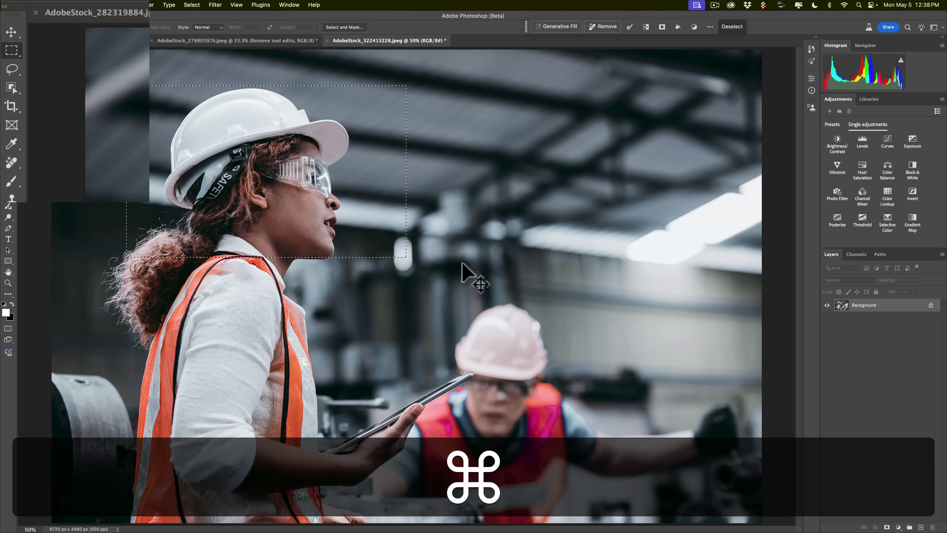
pyautogui.press('super+d')
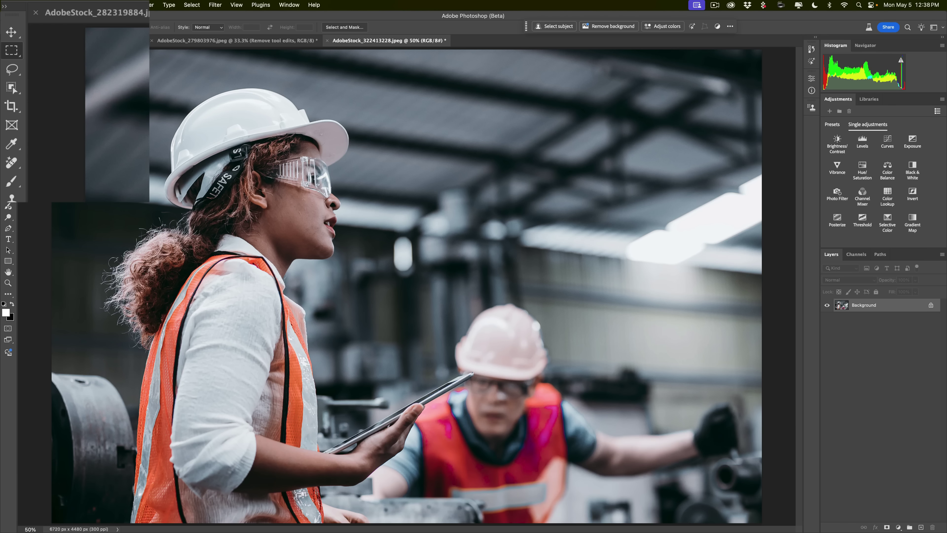
# View the Lasso tool variants and activate the Object Selection Tool.
pyautogui.click(12, 68)
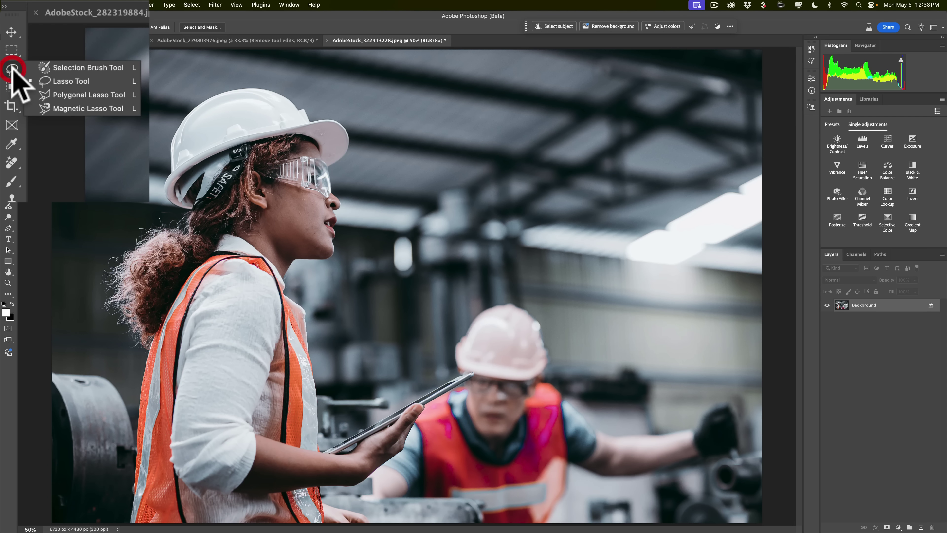
pyautogui.click(12, 69)
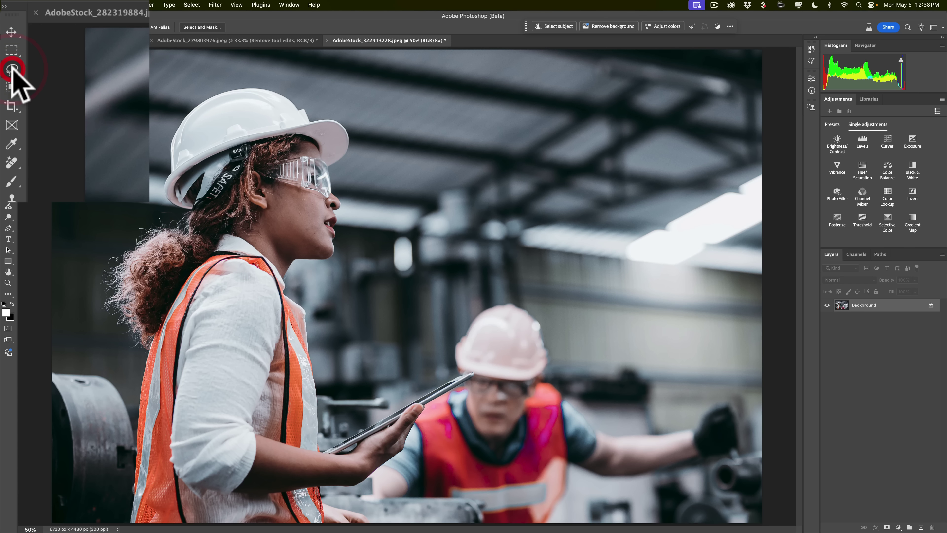
pyautogui.click(11, 88)
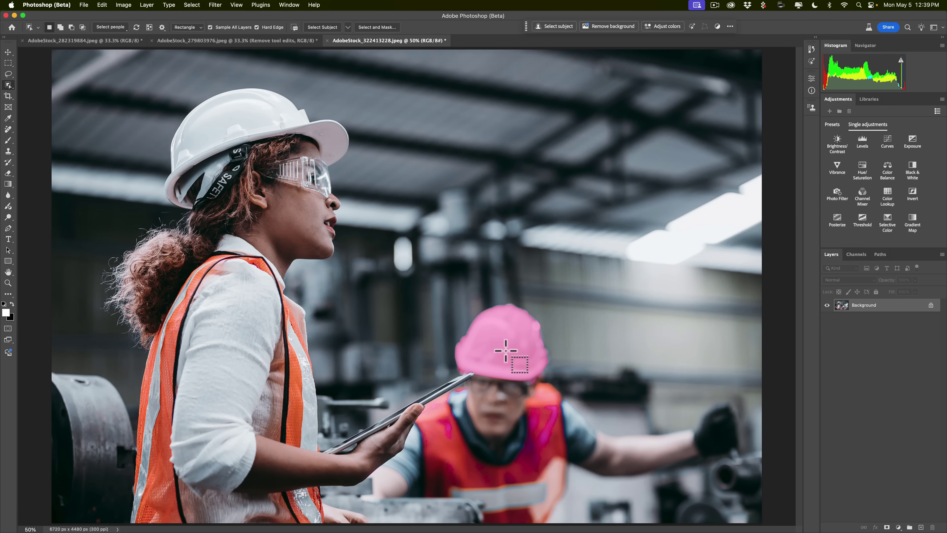
# Select the background worker part by part, adding his face, vest and arms to the helmet selection, and clear the selection.
pyautogui.click(506, 351)
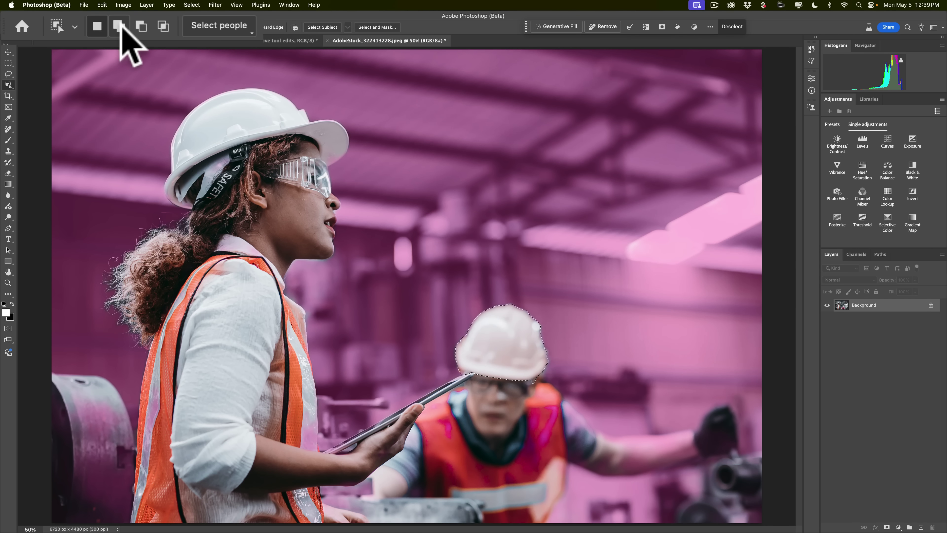
pyautogui.click(60, 26)
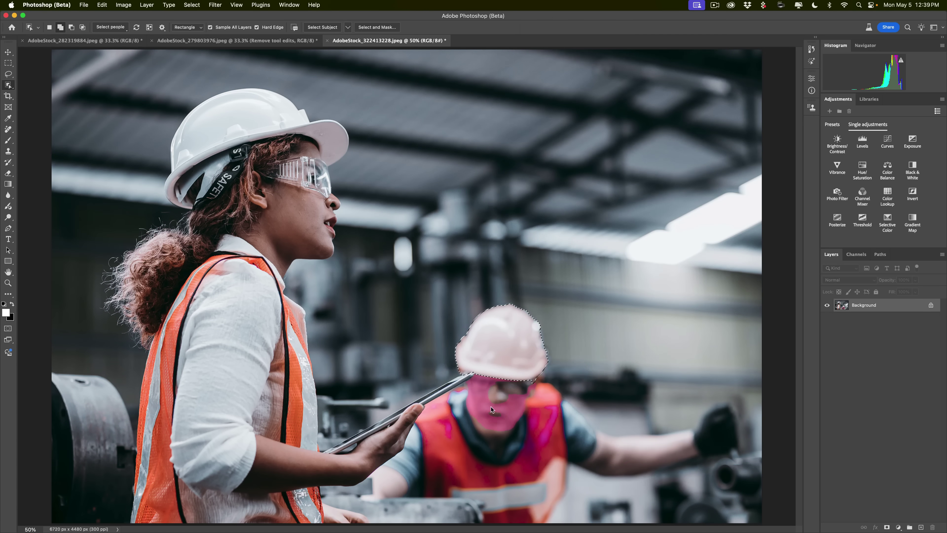
pyautogui.click(499, 441)
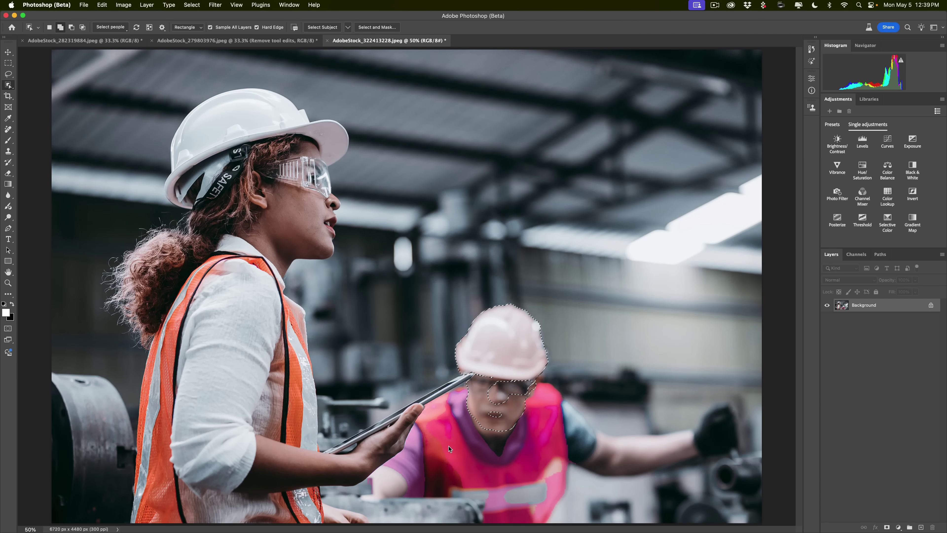
pyautogui.click(591, 449)
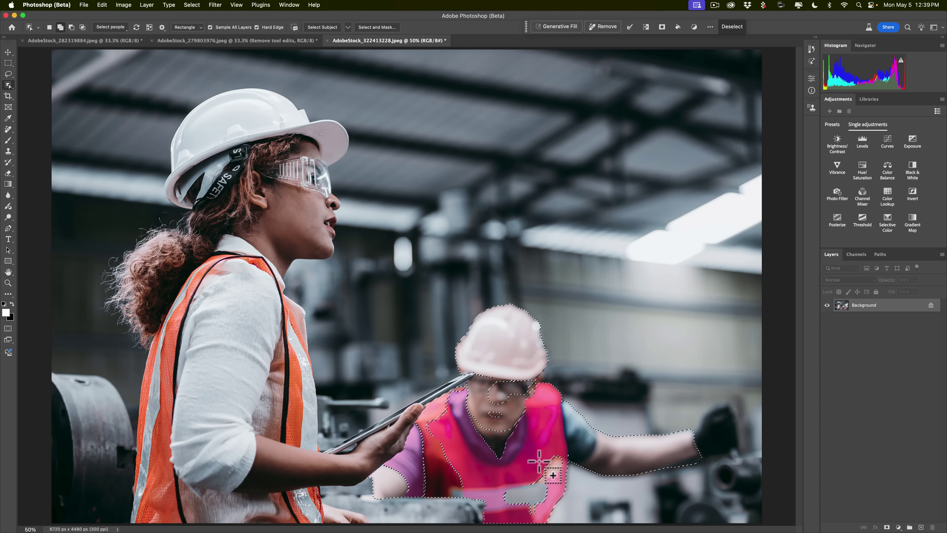
pyautogui.press('super+d')
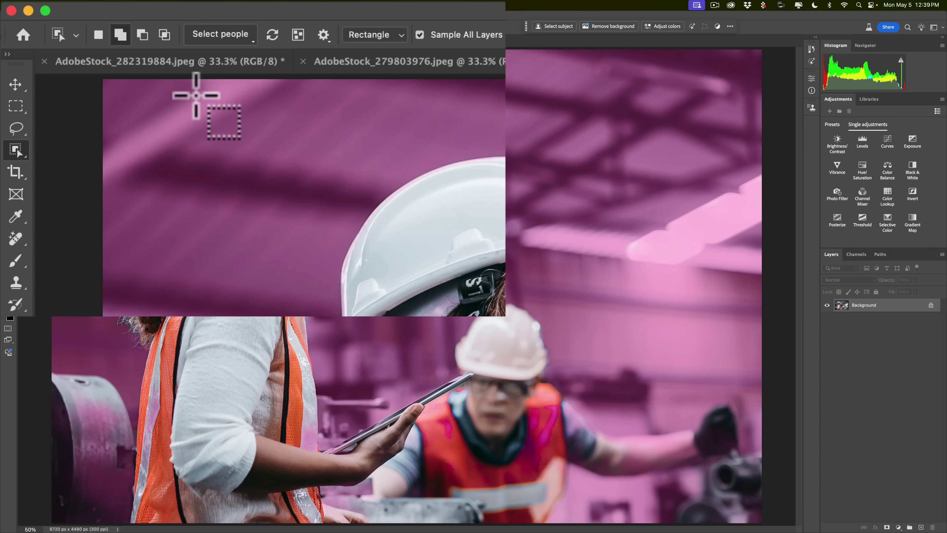
# Keep the object selection mode at Rectangle and select the whole background worker by framing him from helmet to gloved hand.
pyautogui.click(377, 35)
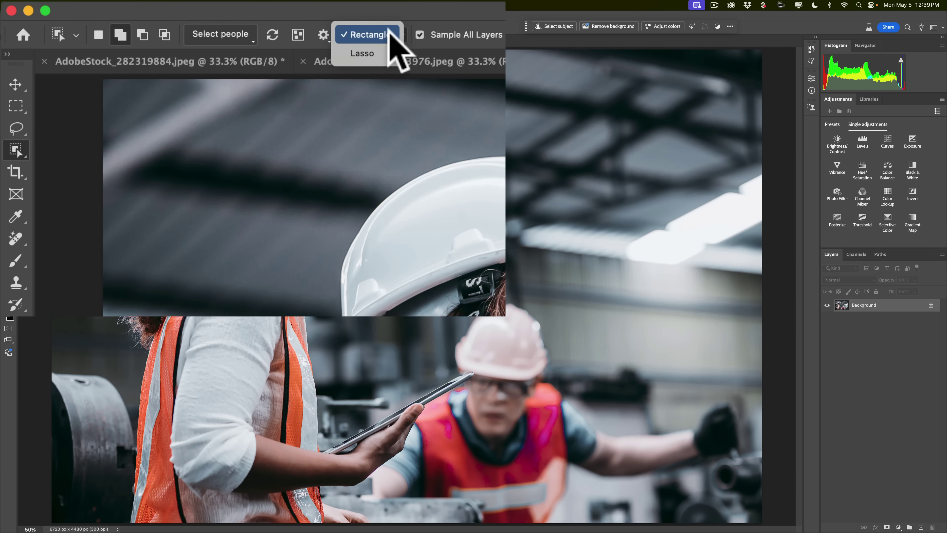
pyautogui.click(386, 33)
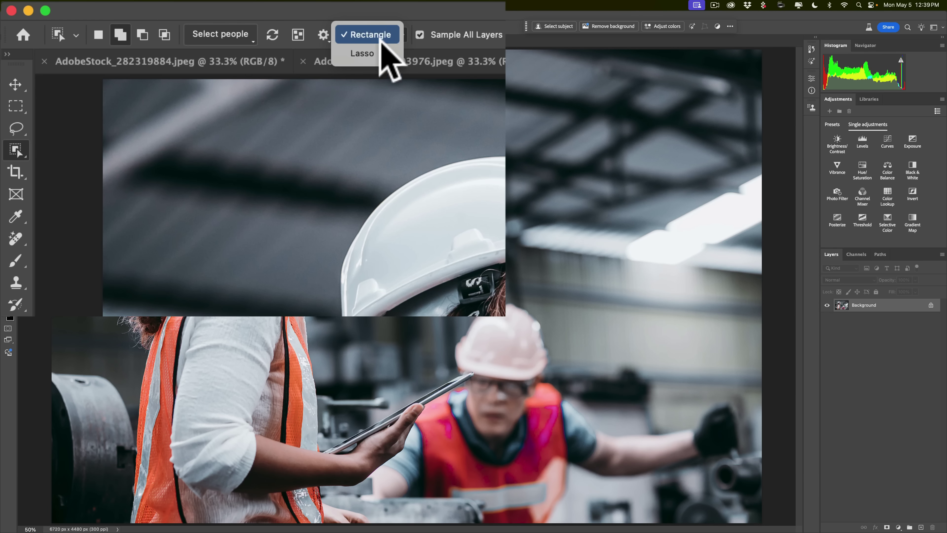
pyautogui.click(381, 33)
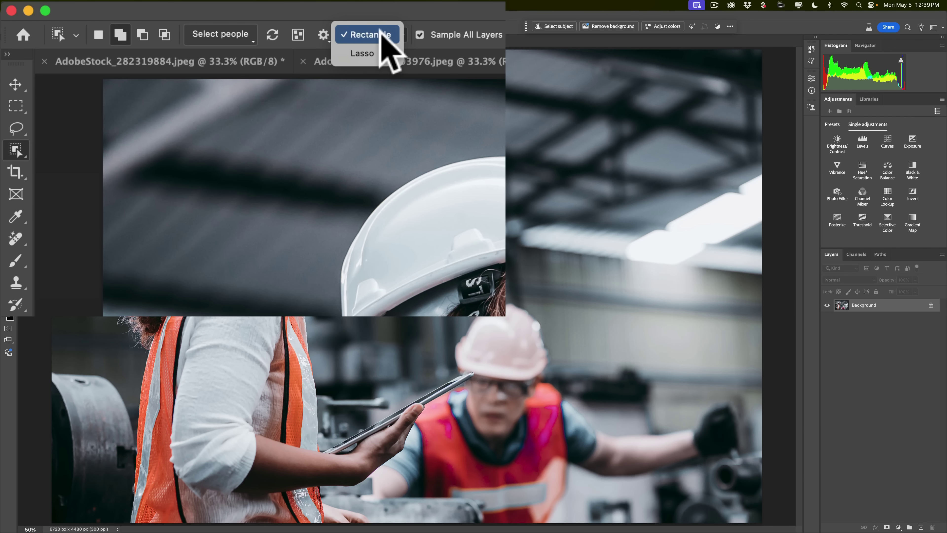
pyautogui.click(381, 32)
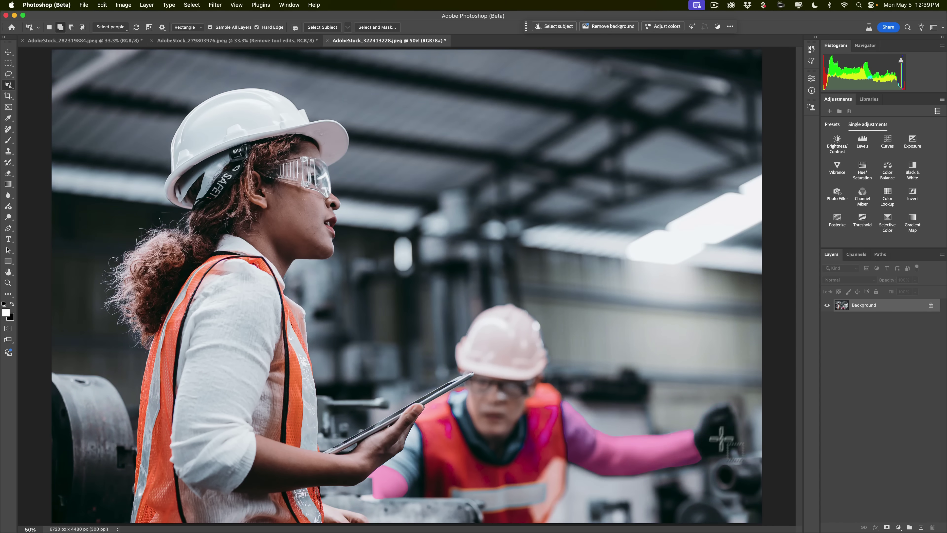
pyautogui.moveTo(342, 289); pyautogui.dragTo(746, 523)
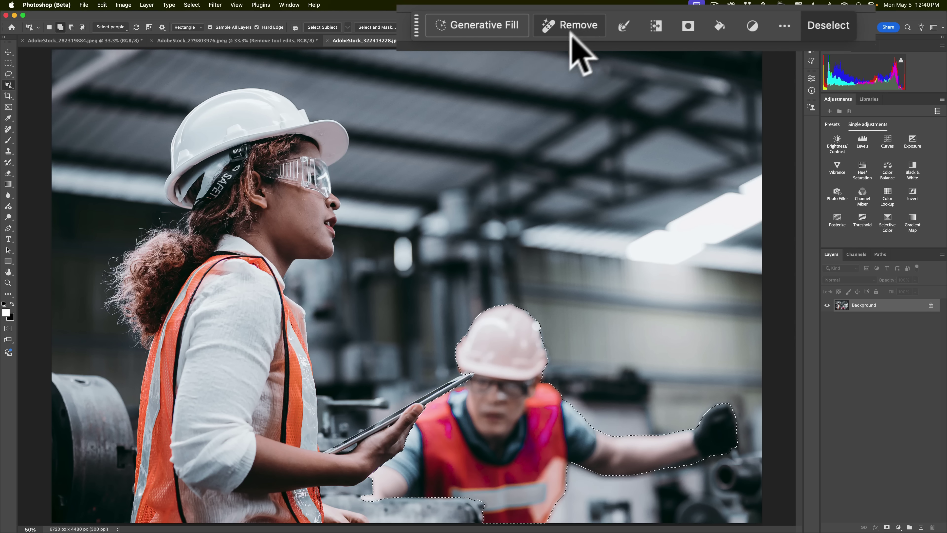
# Replace the selected worker using Generative Fill with an empty prompt, choose the second variation, and activate the Move Tool.
pyautogui.click(471, 21)
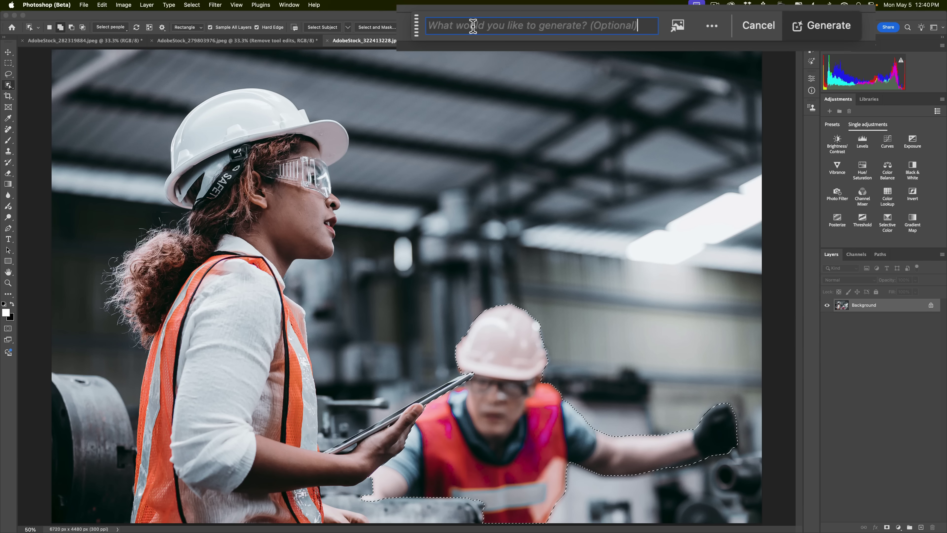
pyautogui.click(836, 25)
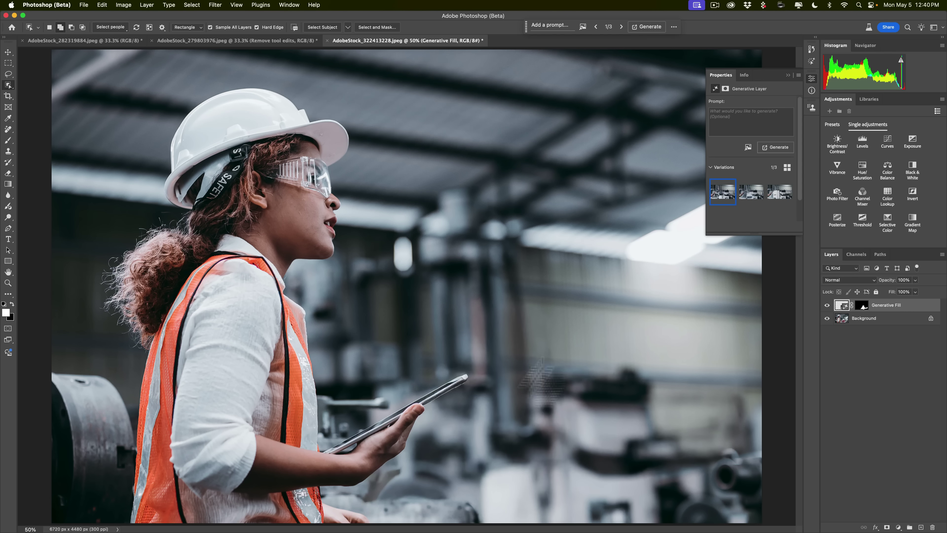
pyautogui.click(750, 197)
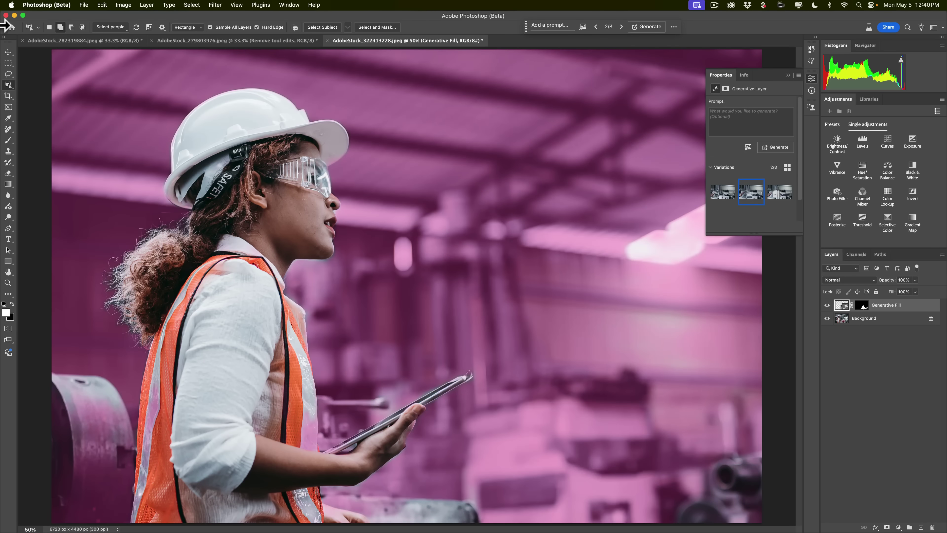
pyautogui.click(8, 51)
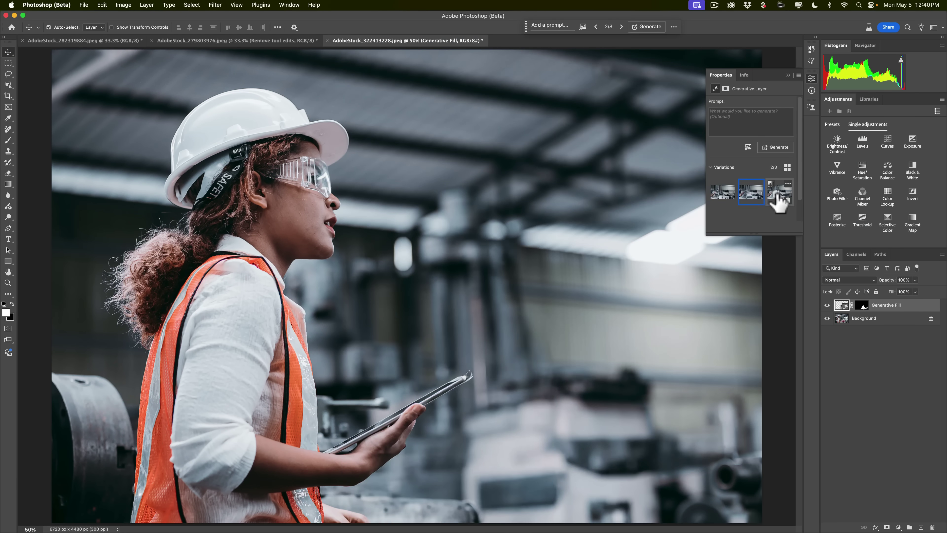
# Compare the third variation with the second, and undo the Generative Fill to restore the original worker and his selection.
pyautogui.click(779, 194)
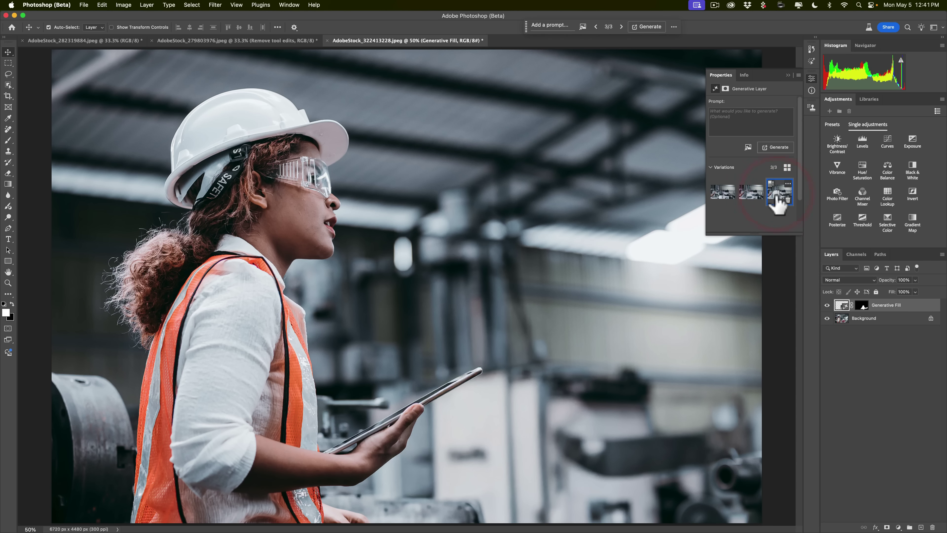
pyautogui.click(753, 194)
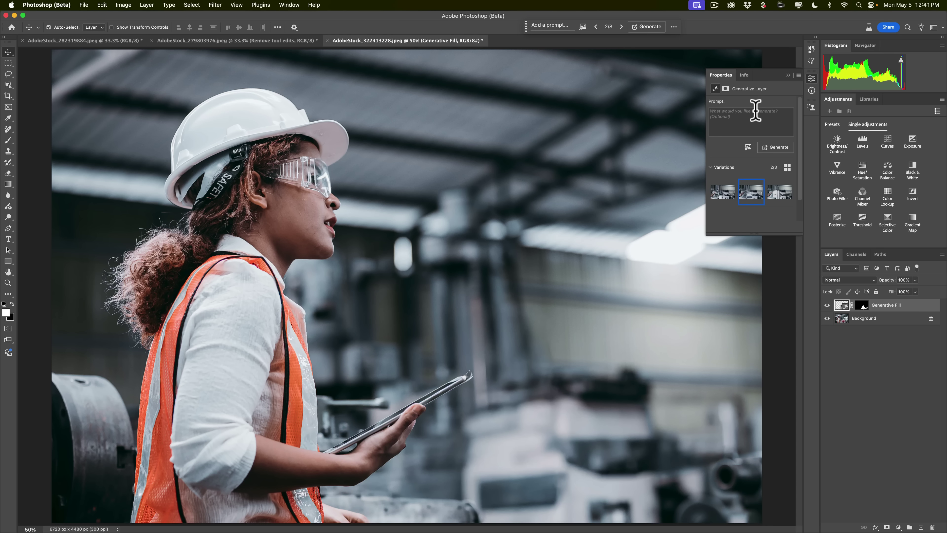
pyautogui.press('super')
pyautogui.press('super+z')
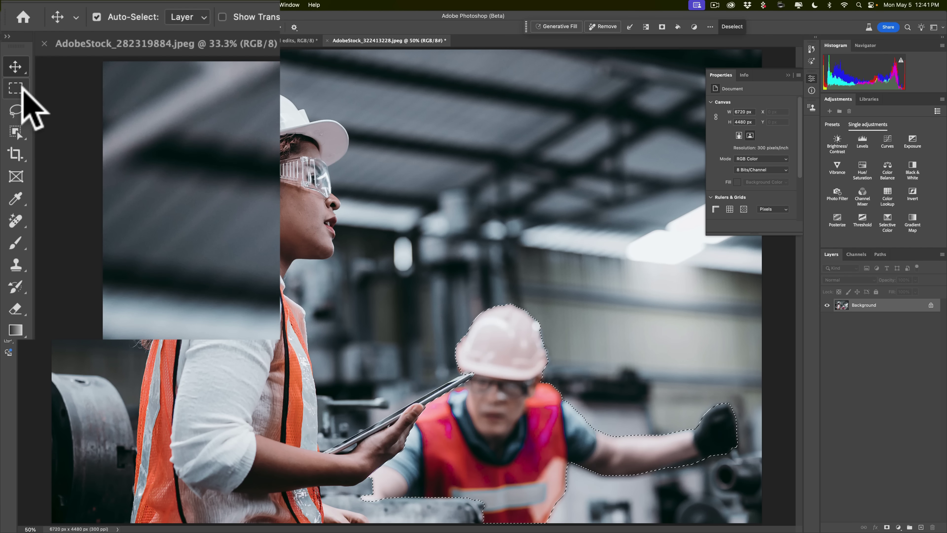
# Add a loose margin beneath the worker's outstretched arm and around his gloved hand to the selection using the Lasso Tool.
pyautogui.click(16, 89)
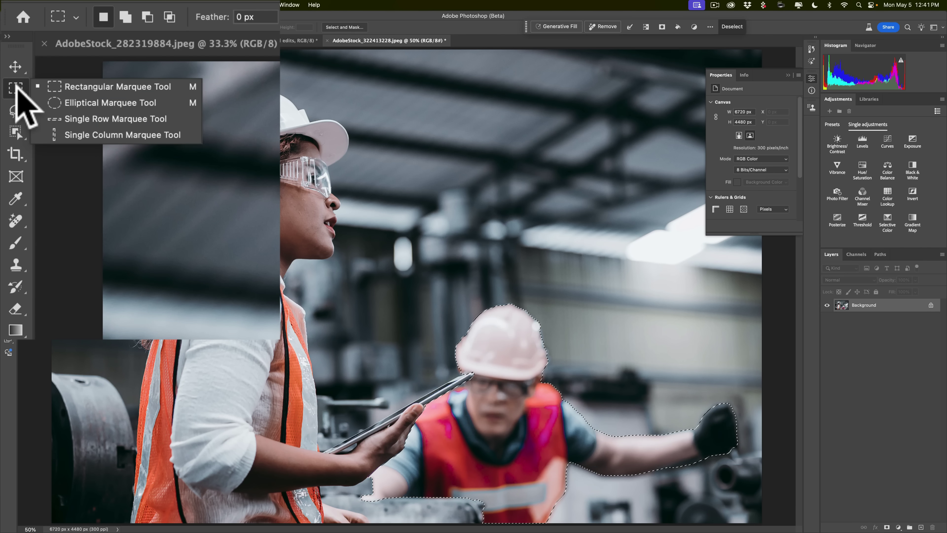
pyautogui.click(15, 109)
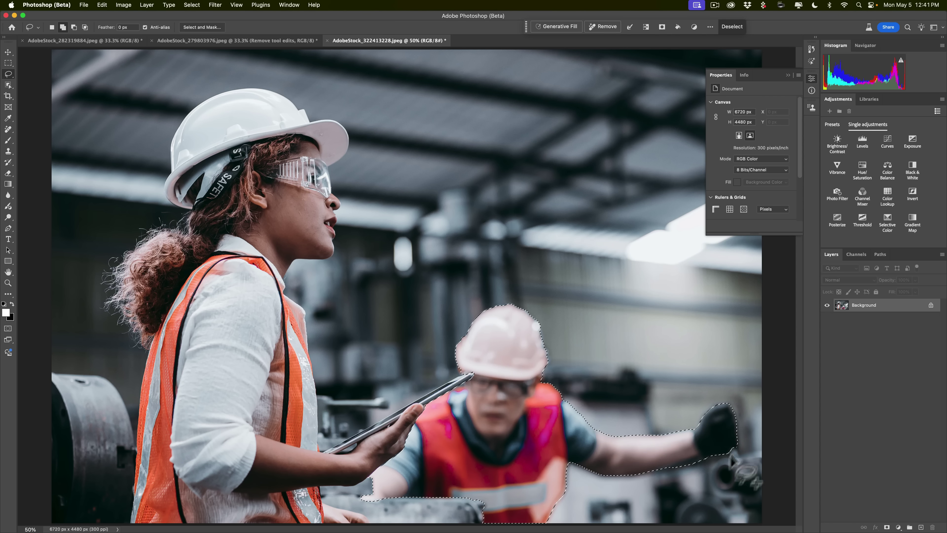
pyautogui.moveTo(736, 441)
pyautogui.mouseDown()
pyautogui.moveTo(651, 457)
pyautogui.moveTo(554, 467)
pyautogui.mouseUp()
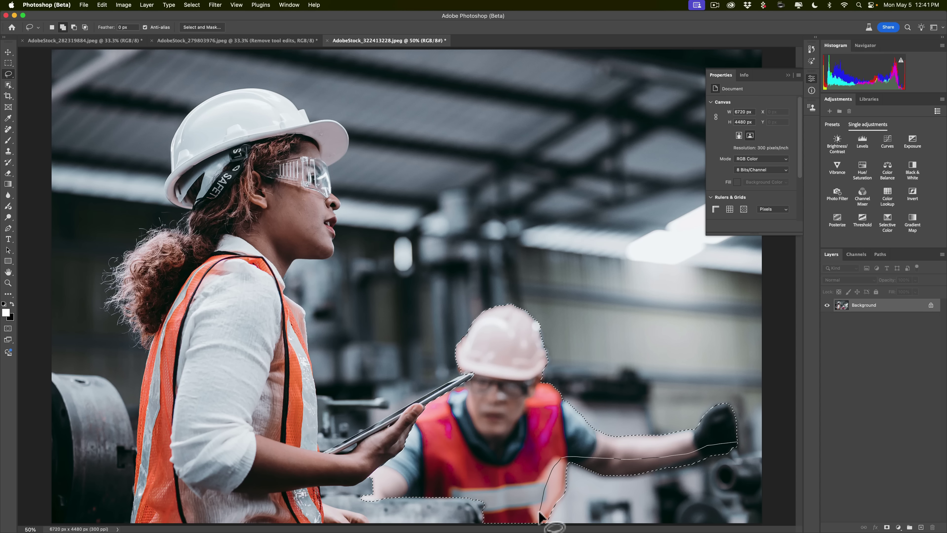
pyautogui.moveTo(569, 504)
pyautogui.mouseDown()
pyautogui.moveTo(580, 479)
pyautogui.moveTo(654, 482)
pyautogui.moveTo(701, 471)
pyautogui.mouseUp()
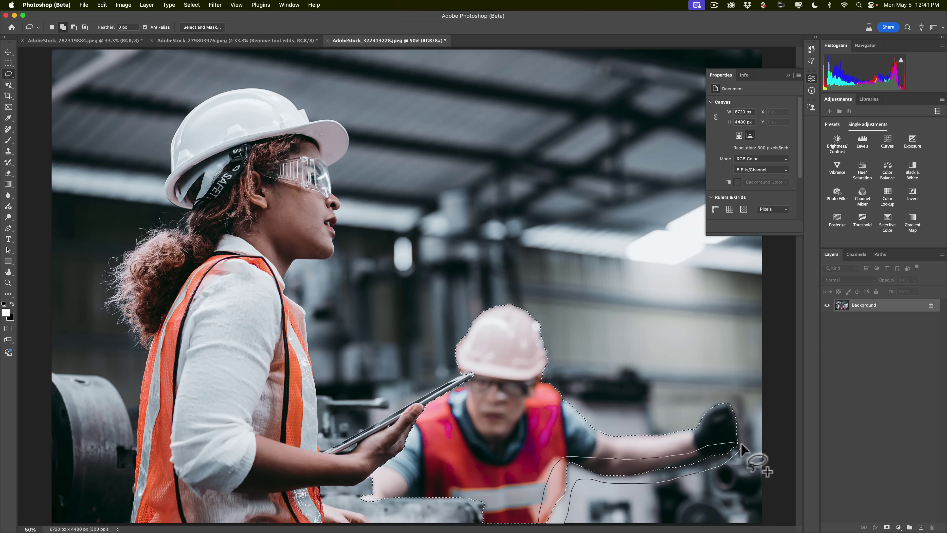
pyautogui.moveTo(736, 441); pyautogui.dragTo(733, 442)
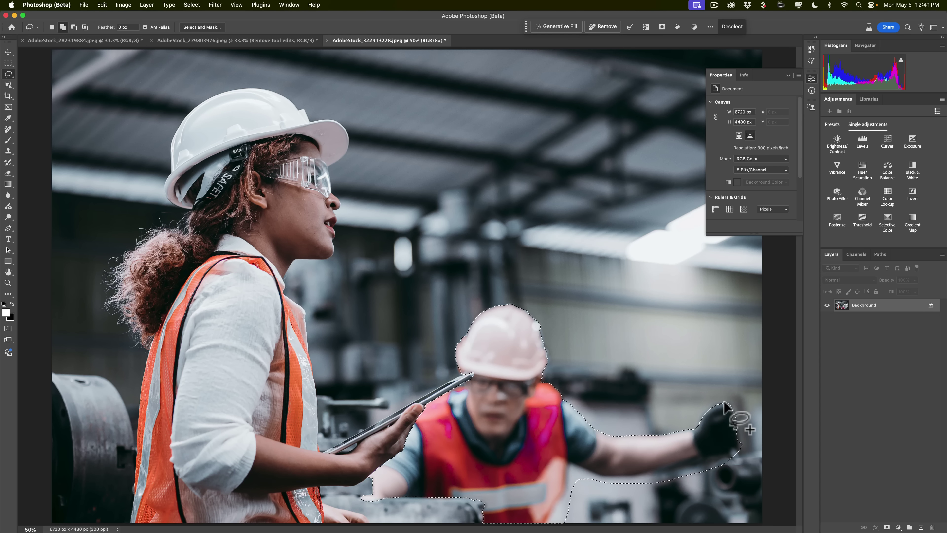
pyautogui.moveTo(714, 399); pyautogui.dragTo(716, 401)
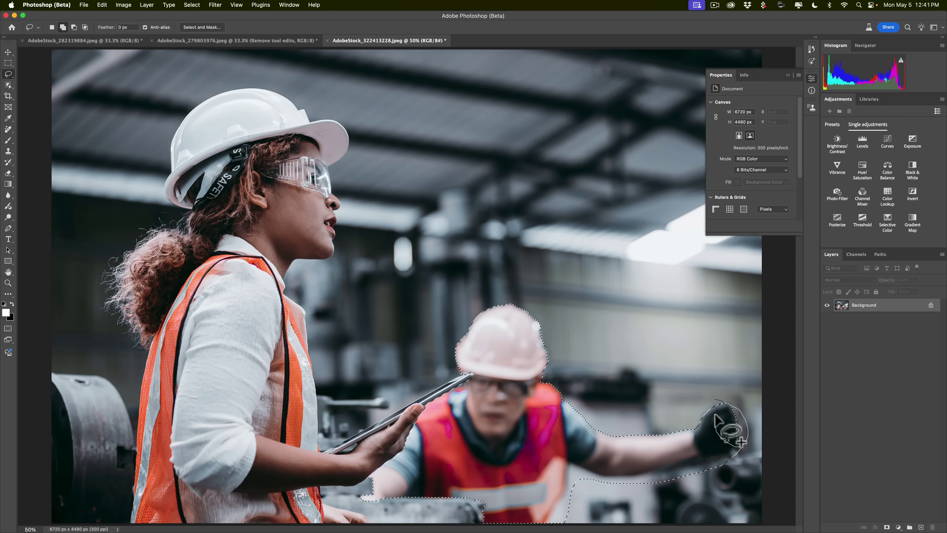
pyautogui.moveTo(715, 398)
pyautogui.mouseDown()
pyautogui.moveTo(692, 410)
pyautogui.moveTo(692, 432)
pyautogui.moveTo(712, 400)
pyautogui.mouseUp()
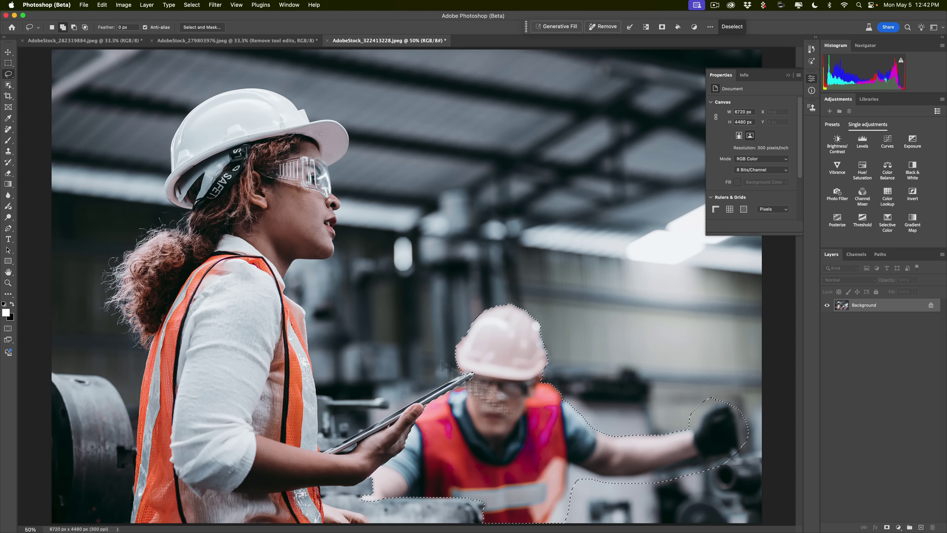
pyautogui.click(131, 6)
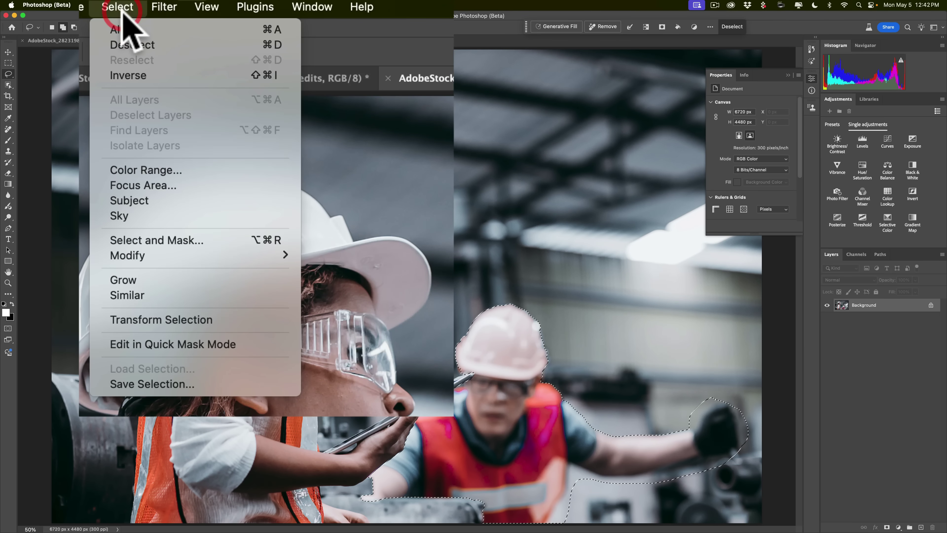
pyautogui.moveTo(249, 256)
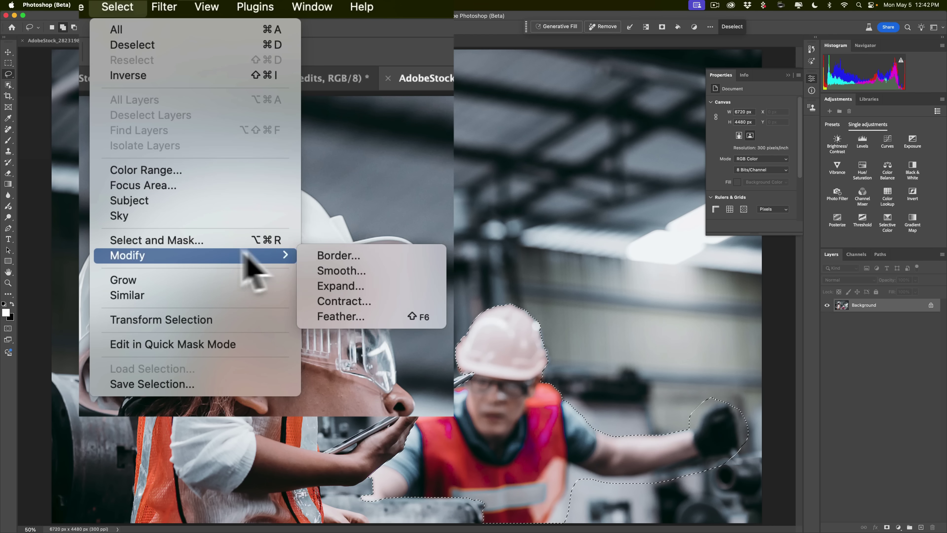
pyautogui.click(324, 280)
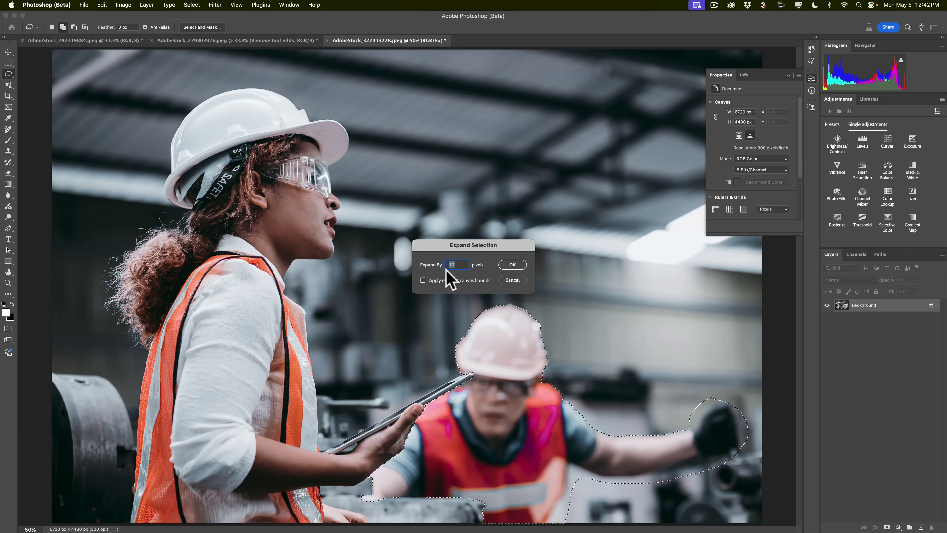
pyautogui.click(514, 279)
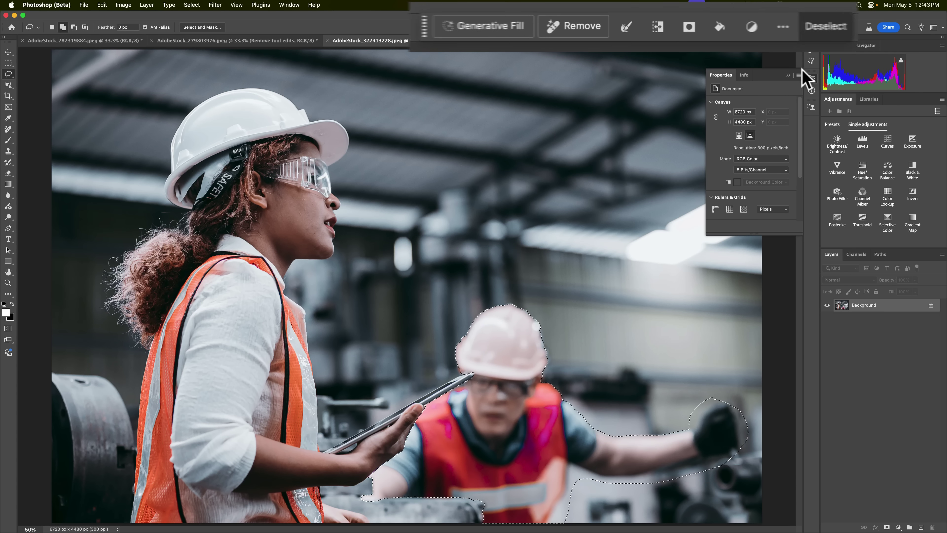
# Hide the document properties and replace the enlarged worker selection using Generative Fill with an empty prompt, retrying after the program error.
pyautogui.click(787, 75)
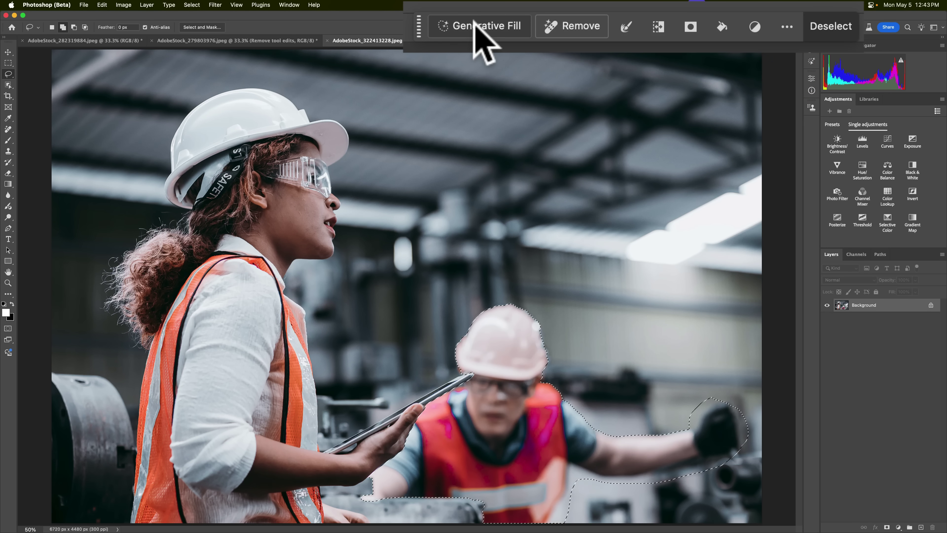
pyautogui.click(559, 21)
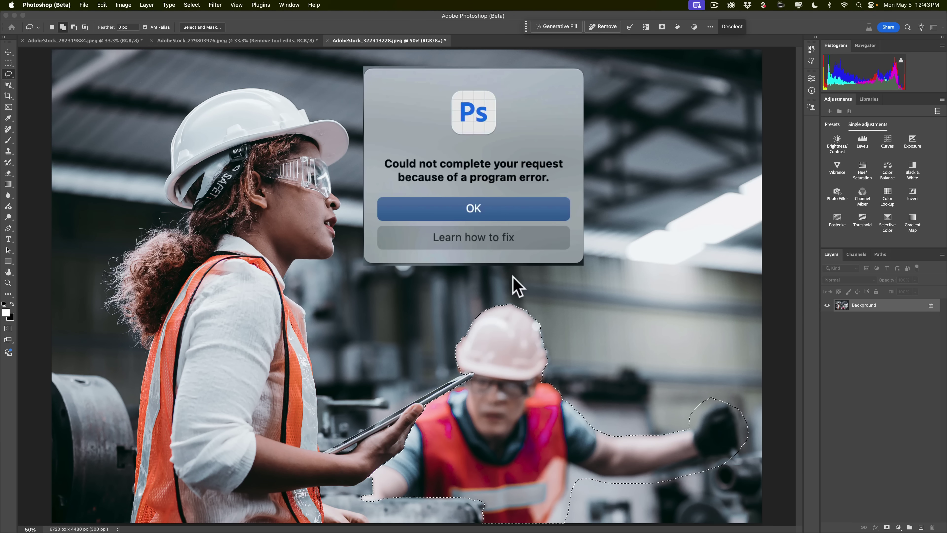
pyautogui.click(479, 208)
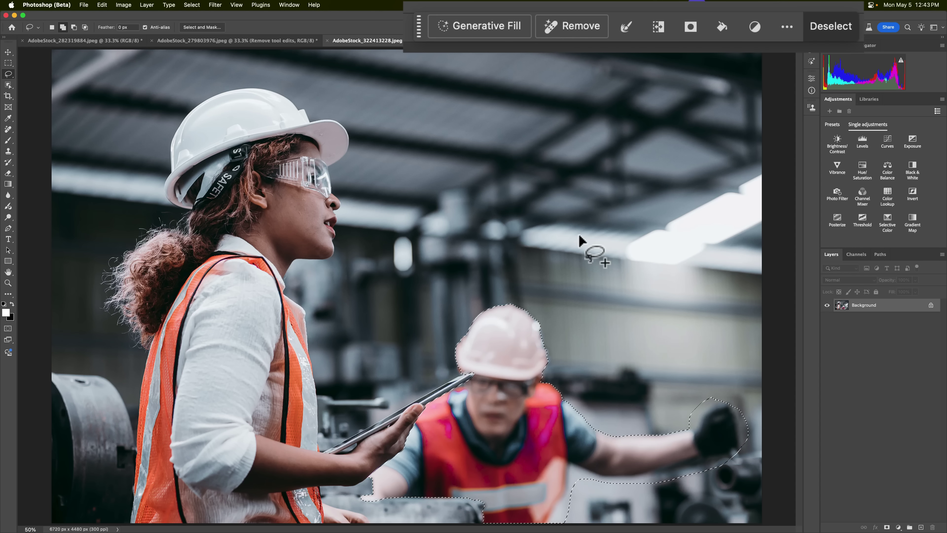
pyautogui.click(489, 21)
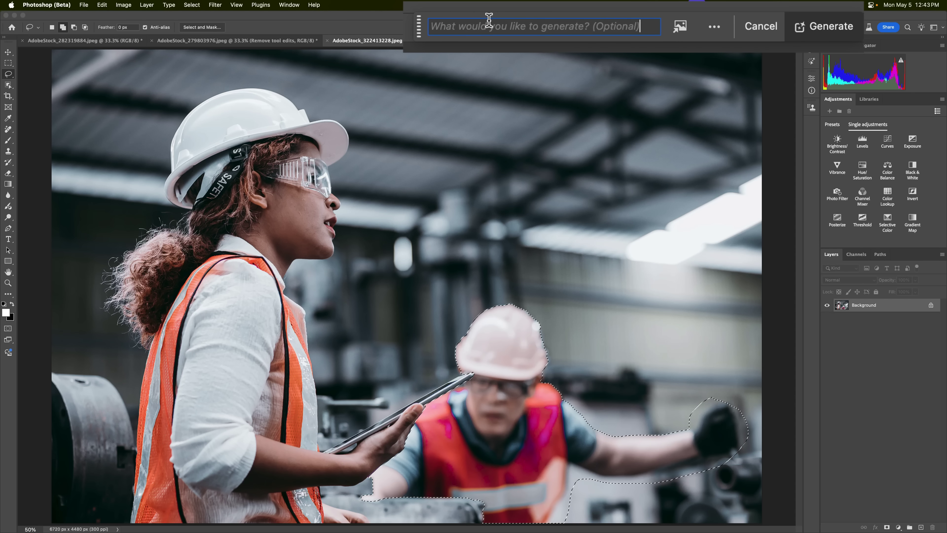
pyautogui.click(826, 30)
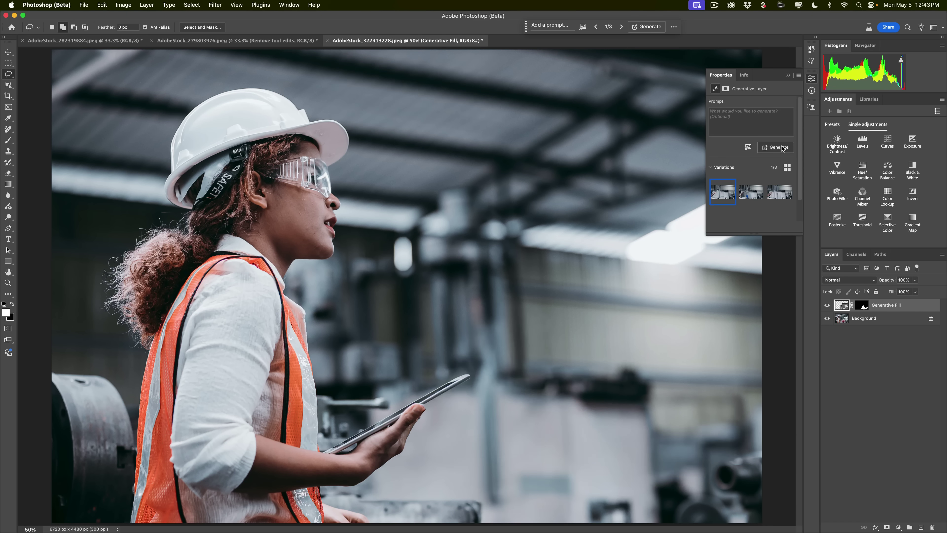
# Compare the second and third variations, choose the first one, and hide the generative layer's properties.
pyautogui.click(745, 195)
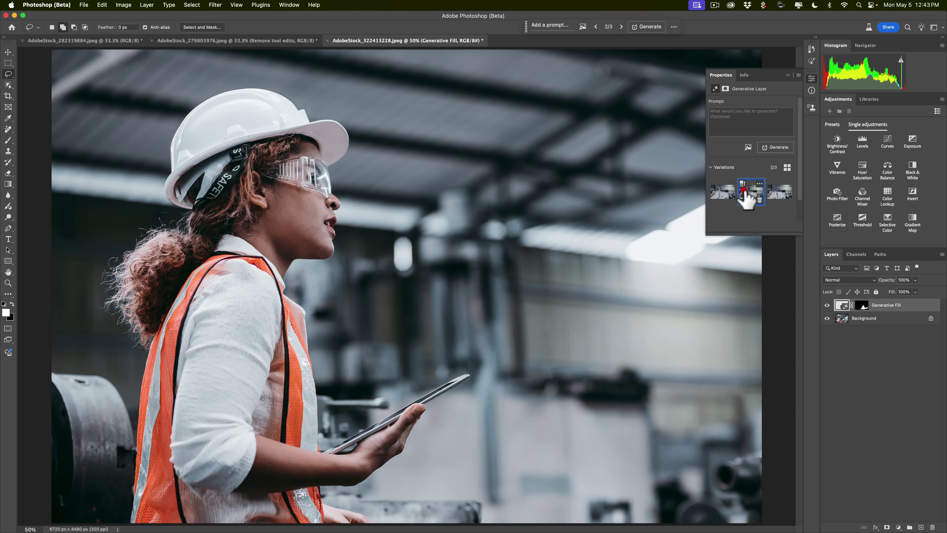
pyautogui.click(778, 193)
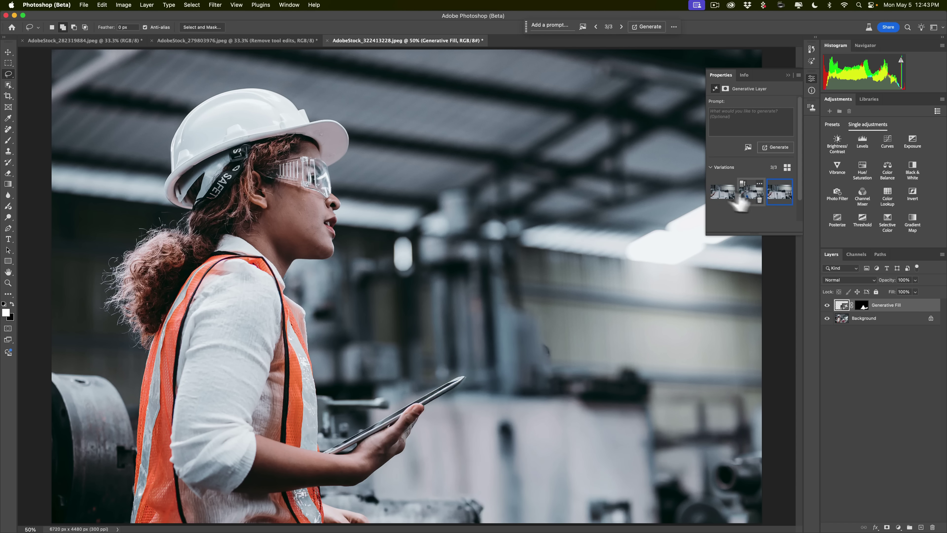
pyautogui.click(720, 192)
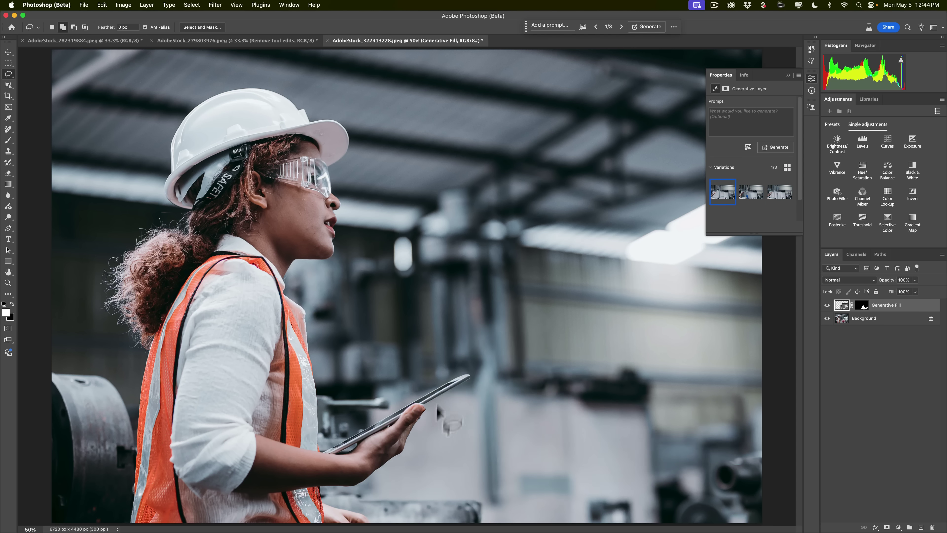
pyautogui.click(787, 75)
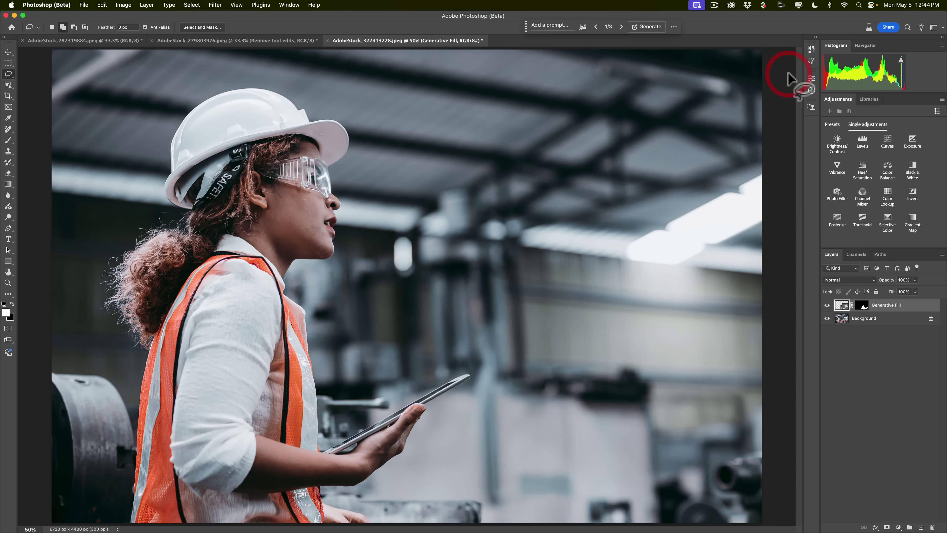
# Toggle the Generative Fill layer's visibility off and on twice to compare the photo before and after.
pyautogui.click(827, 305)
pyautogui.click(827, 305)
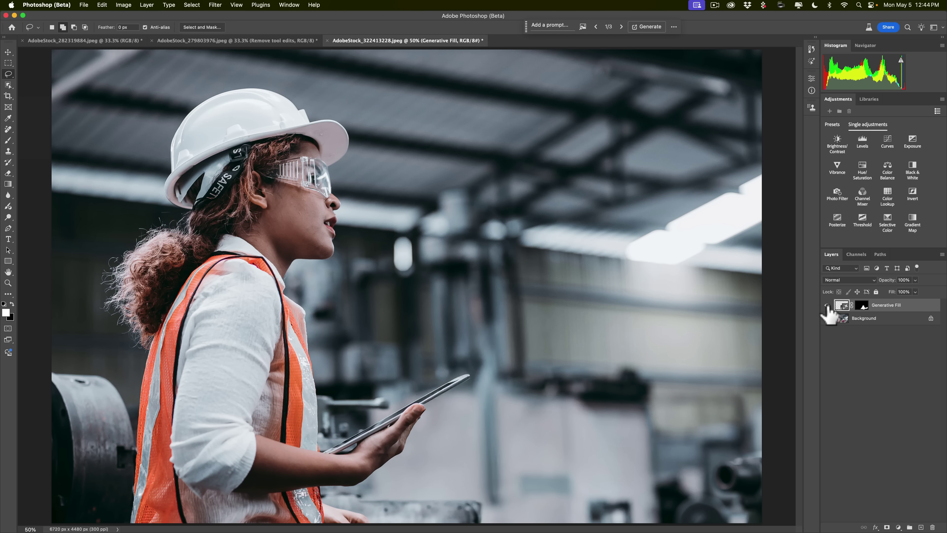
pyautogui.click(827, 305)
pyautogui.click(827, 305)
# Activate the Remove Tool and view its Find distractions options, closing them without running a search.
pyautogui.click(9, 130)
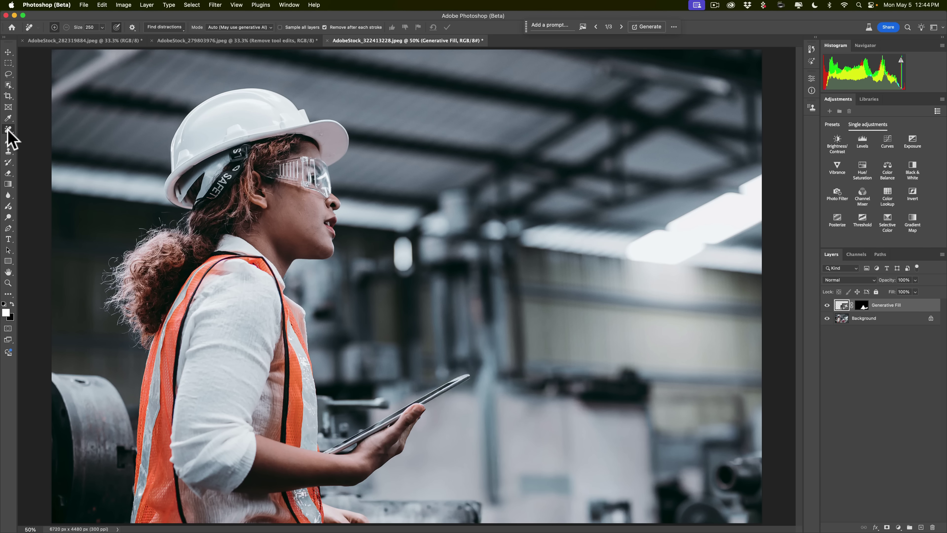
pyautogui.click(160, 30)
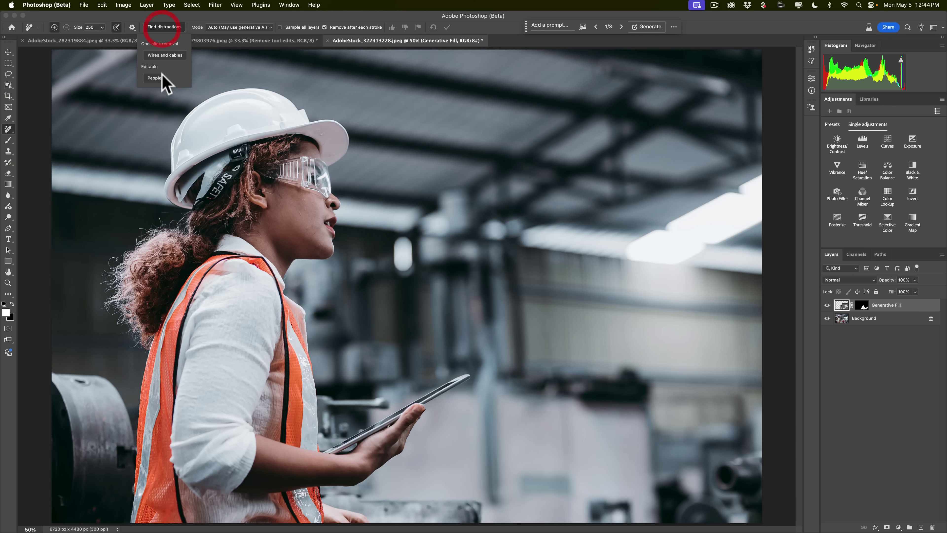
pyautogui.click(203, 13)
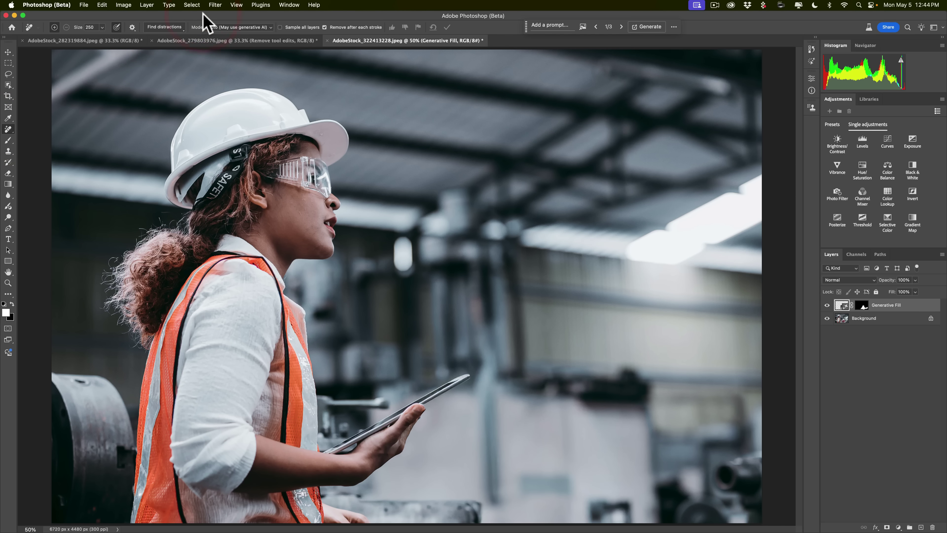